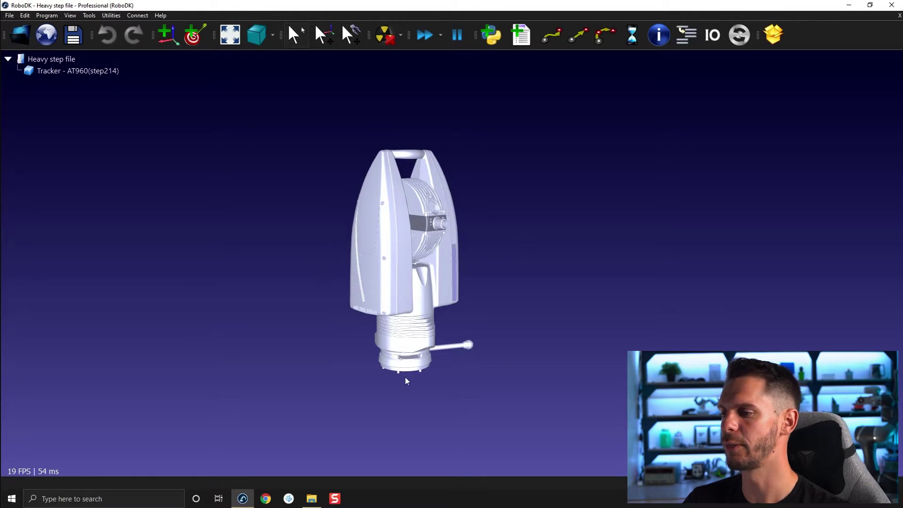
Step: Browse the tracker files folder, then rotate the tracker model slightly in the station
{"action": "left_click", "coordinate": [312, 499]}
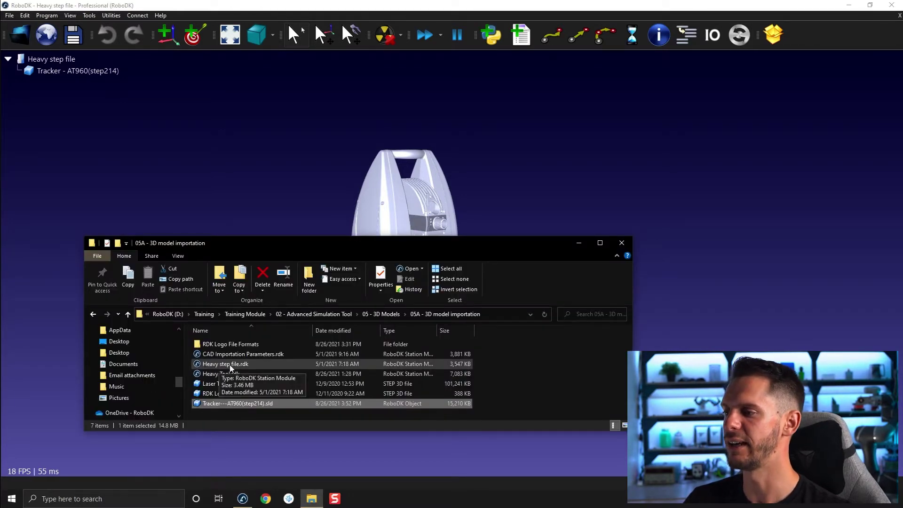
{"action": "left_click", "coordinate": [310, 153]}
{"action": "left_click_drag", "start_coordinate": [309, 227], "coordinate": [304, 208]}
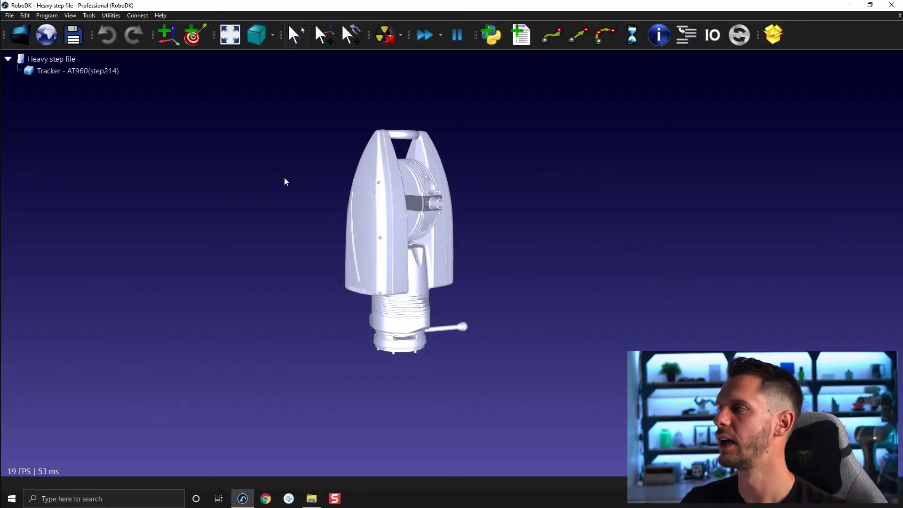
Step: Open Tools > Options on the Display settings page
{"action": "left_click", "coordinate": [88, 17]}
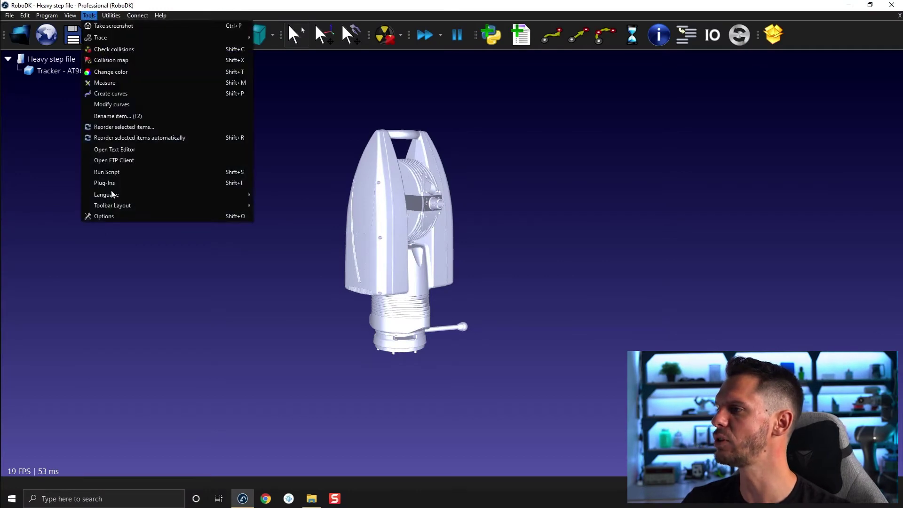
{"action": "left_click", "coordinate": [96, 218]}
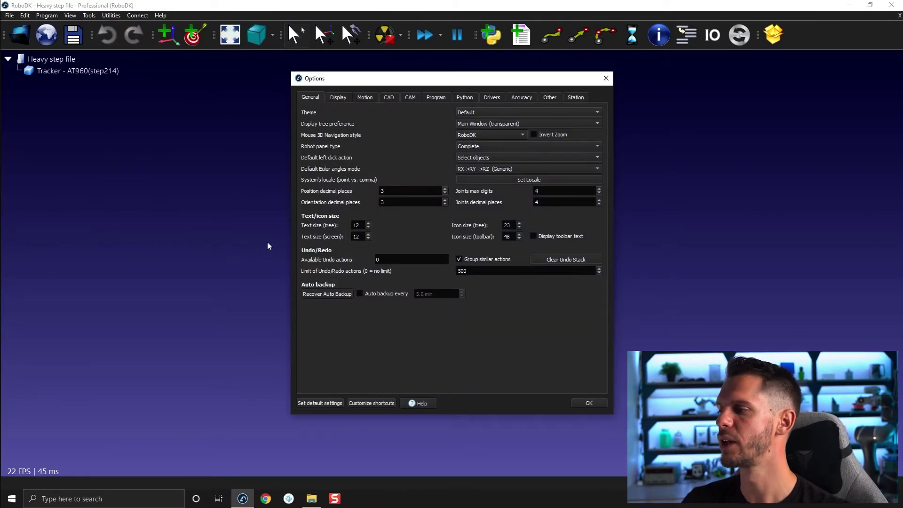
{"action": "left_click", "coordinate": [338, 98]}
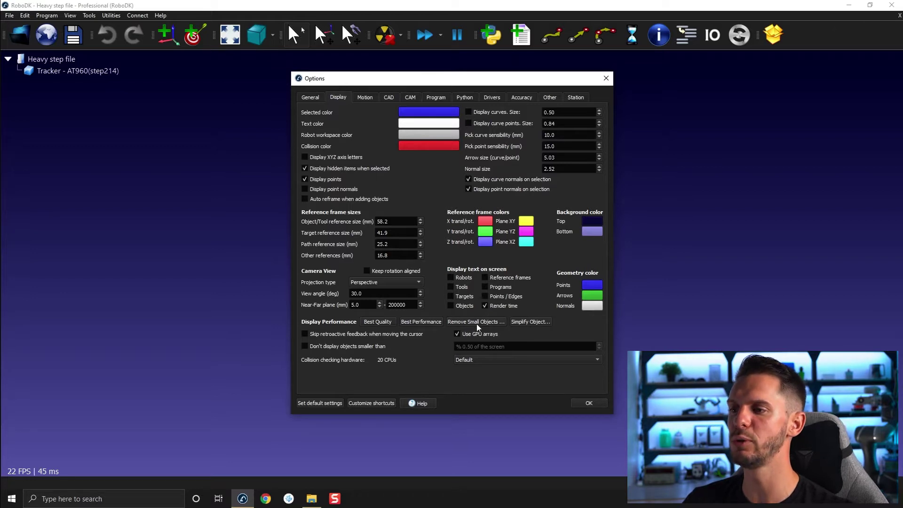
Step: Simplify Tracker - AT960(step214) with Simplify Object, reducing it from 15280 to 2 elements
{"action": "left_click", "coordinate": [540, 321]}
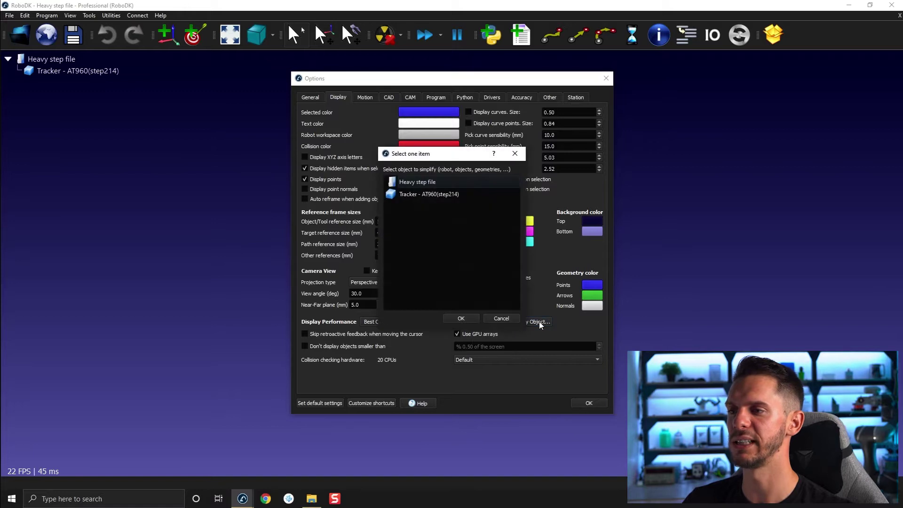
{"action": "left_click", "coordinate": [436, 197]}
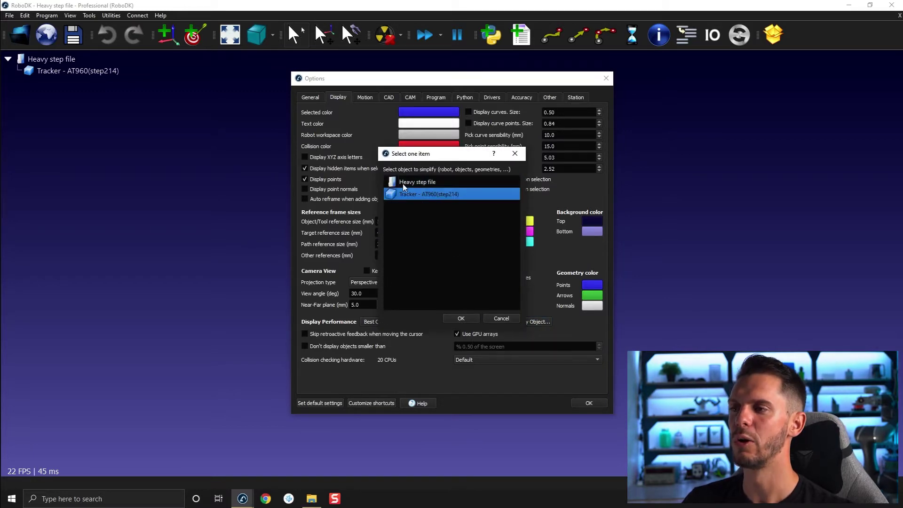
{"action": "left_click", "coordinate": [427, 182]}
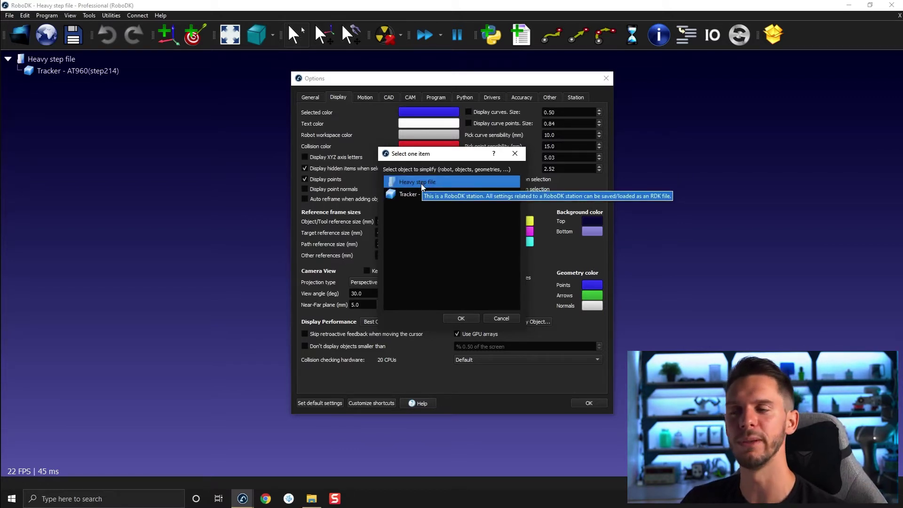
{"action": "left_click", "coordinate": [414, 194]}
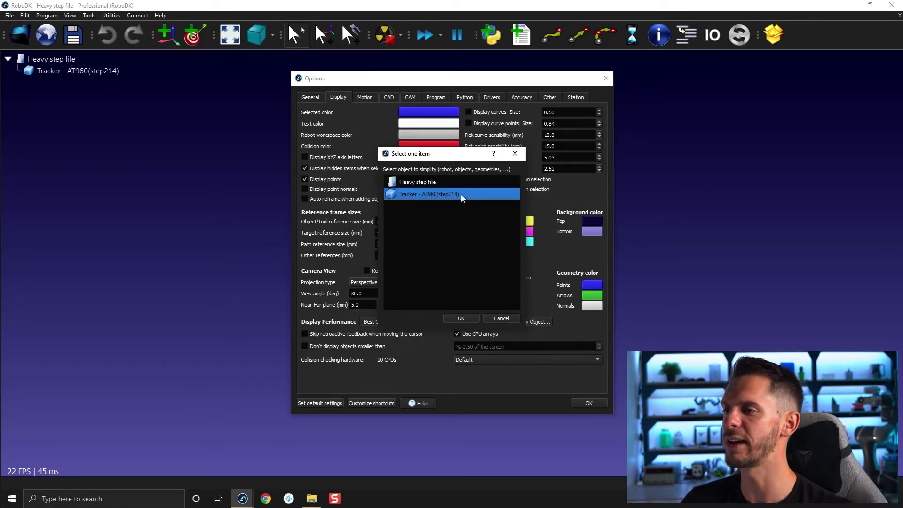
{"action": "left_click", "coordinate": [475, 317]}
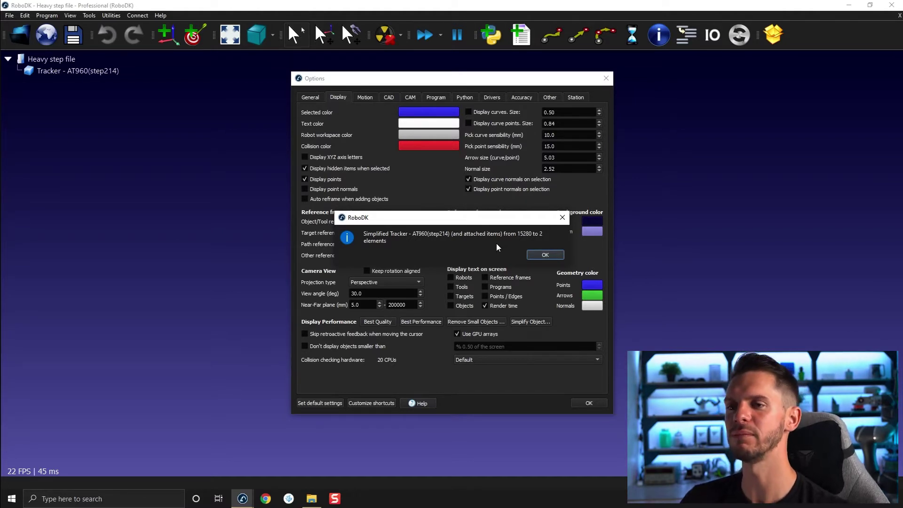
{"action": "left_click", "coordinate": [557, 256]}
Step: Close Options and rotate the view to inspect the simplified tracker
{"action": "left_click", "coordinate": [588, 402]}
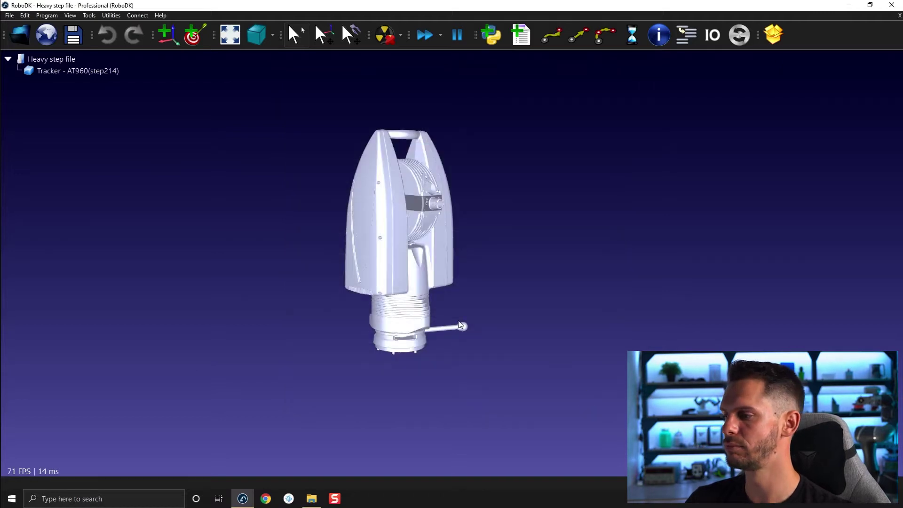
{"action": "left_click_drag", "start_coordinate": [460, 325], "coordinate": [400, 329]}
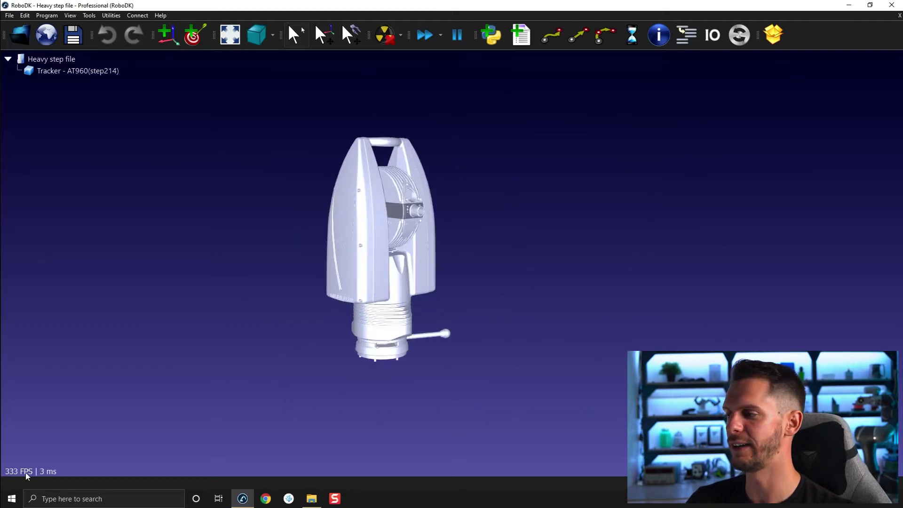
{"action": "right_click_drag", "start_coordinate": [450, 238], "coordinate": [447, 168]}
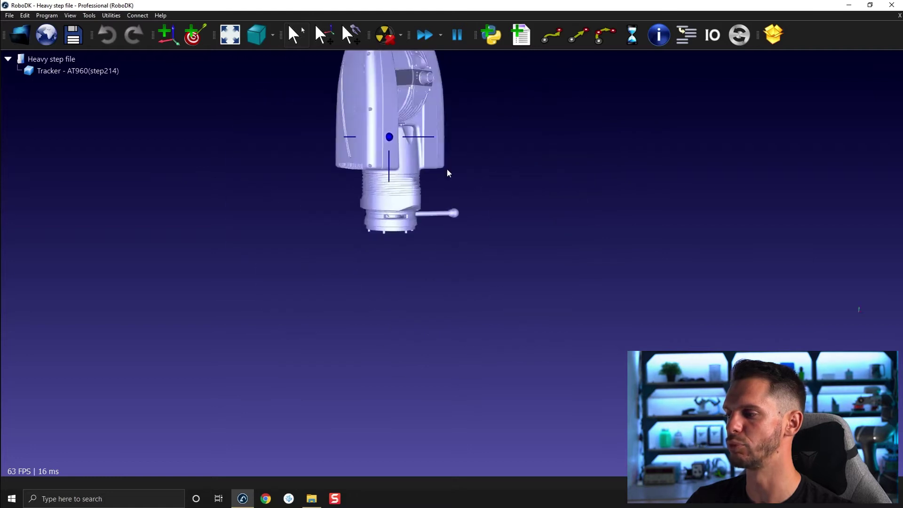
{"action": "left_click_drag", "start_coordinate": [447, 171], "coordinate": [424, 214]}
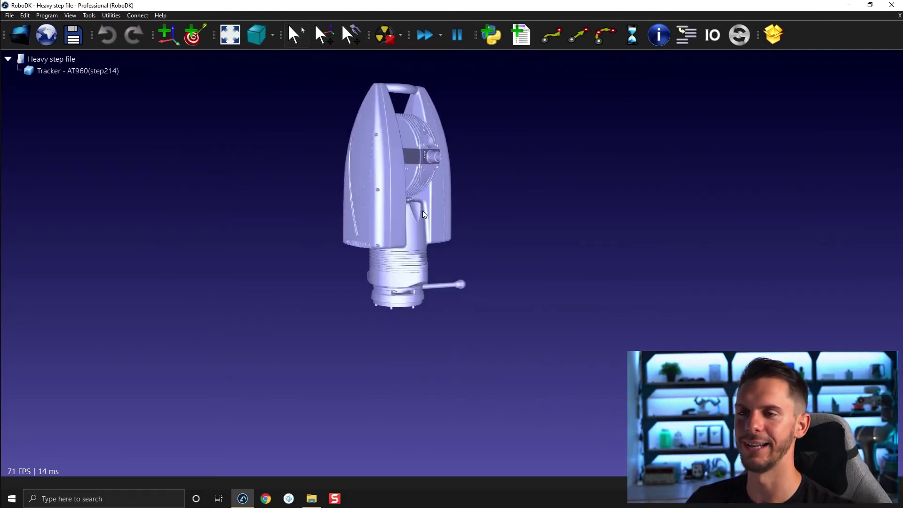
Step: Close the Heavy step file station without saving changes
{"action": "right_click", "coordinate": [74, 70]}
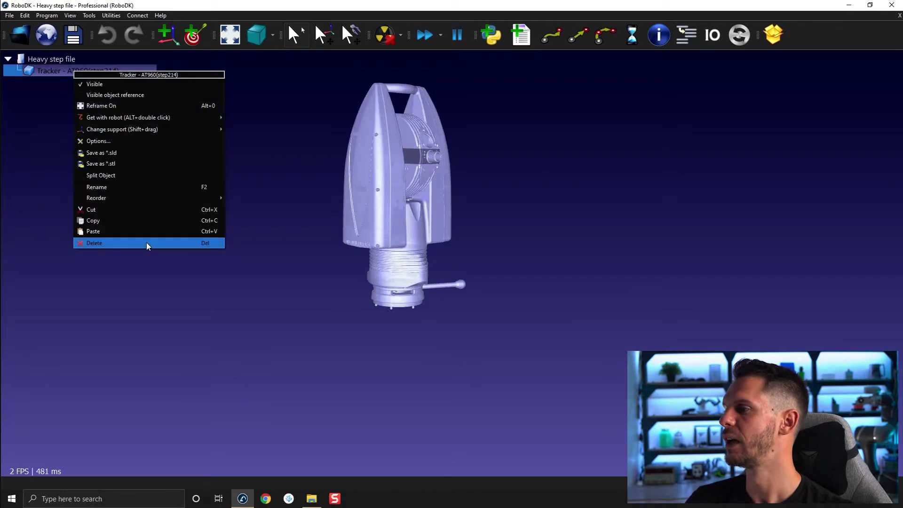
{"action": "right_click", "coordinate": [29, 59]}
{"action": "left_click", "coordinate": [110, 180]}
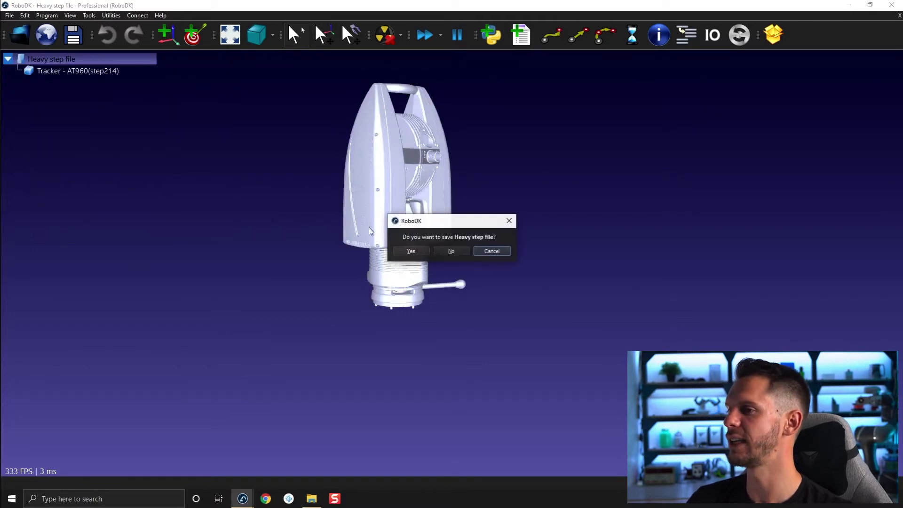
{"action": "left_click", "coordinate": [451, 251]}
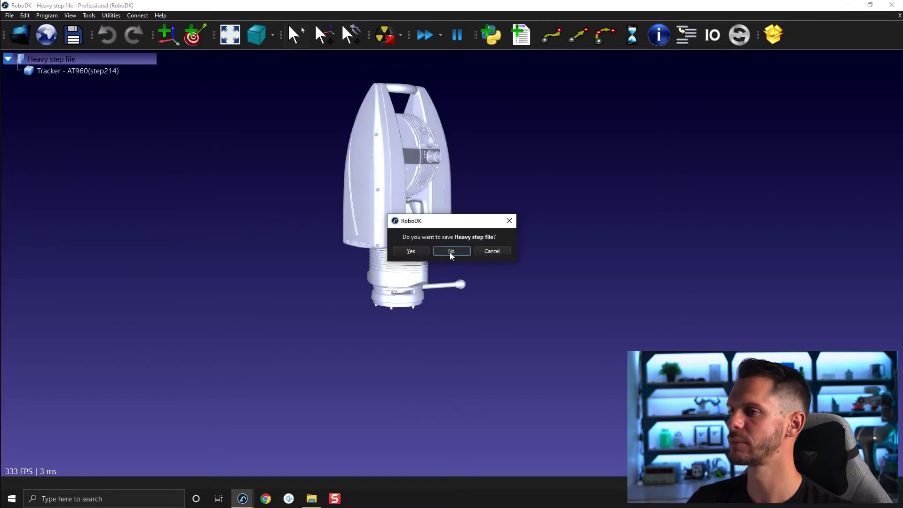
Step: Reopen Heavy step file.rdk from recent files and turn the tracker upright and centred
{"action": "left_click", "coordinate": [9, 15]}
{"action": "mouse_move", "coordinate": [70, 59]}
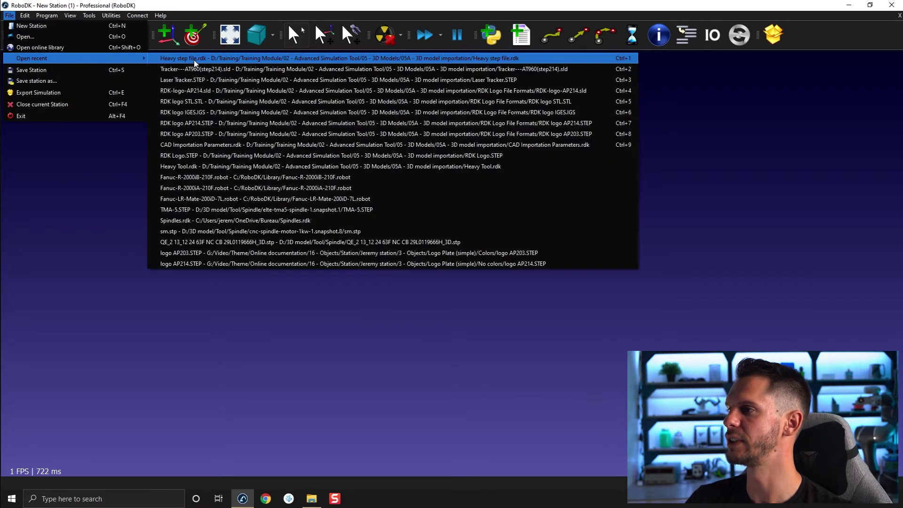
{"action": "left_click", "coordinate": [193, 61]}
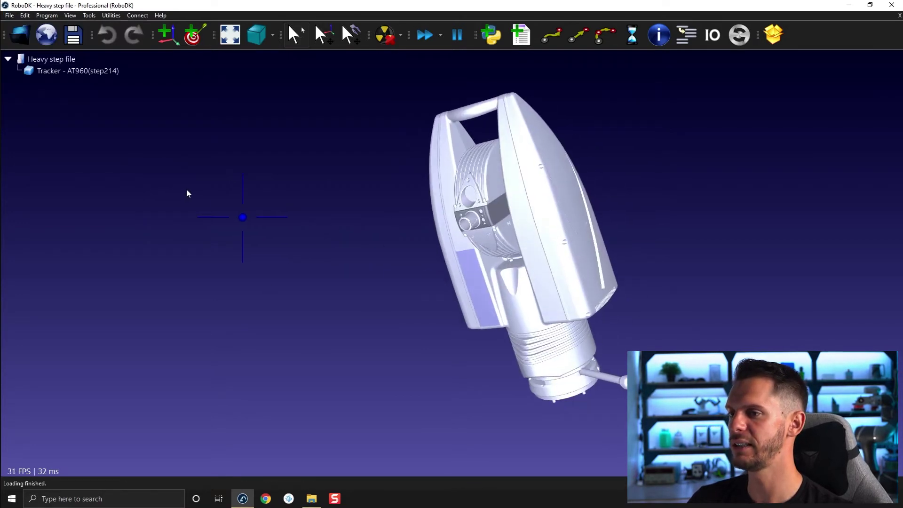
{"action": "left_click_drag", "start_coordinate": [187, 190], "coordinate": [128, 124]}
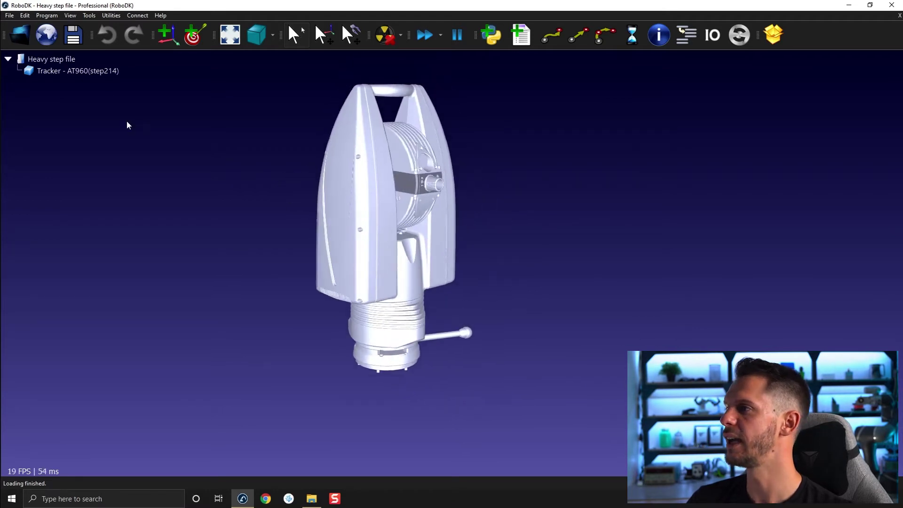
{"action": "left_click", "coordinate": [88, 16]}
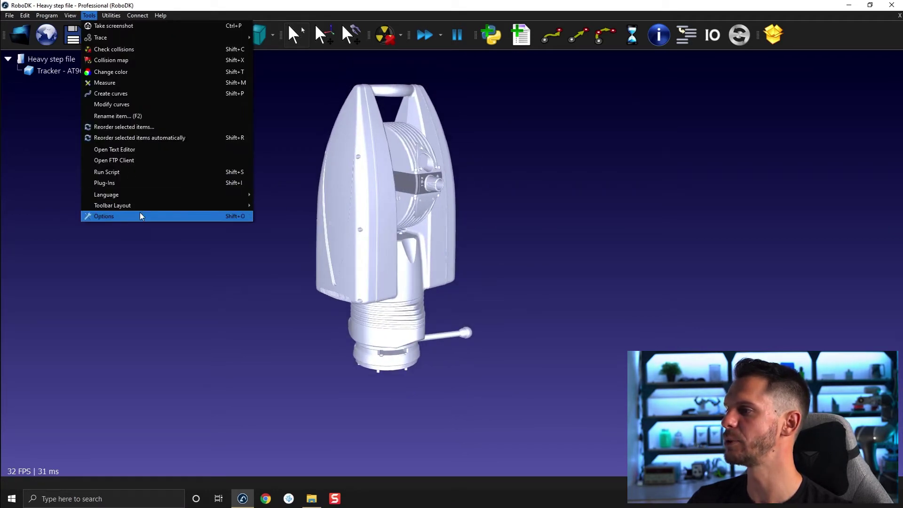
Step: Open the Display options and launch Remove Small Objects with a 5.000 mm size threshold
{"action": "left_click", "coordinate": [234, 219]}
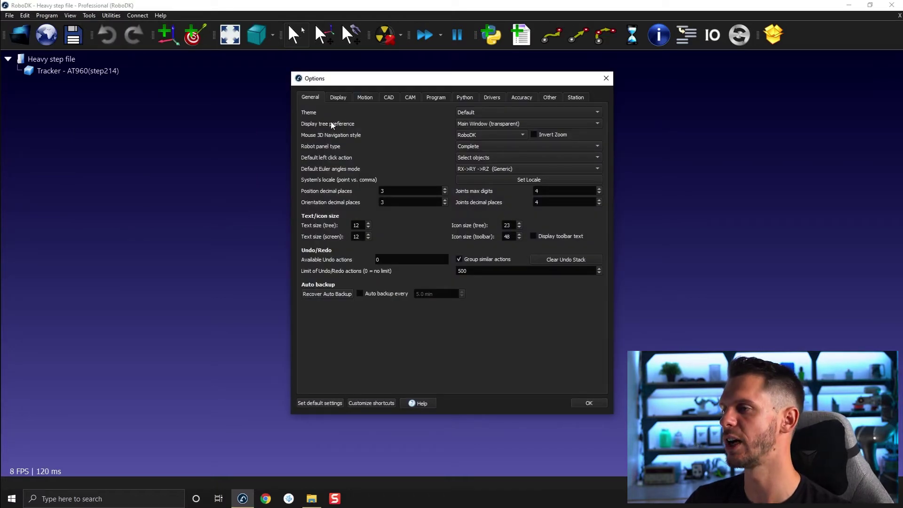
{"action": "left_click", "coordinate": [336, 97]}
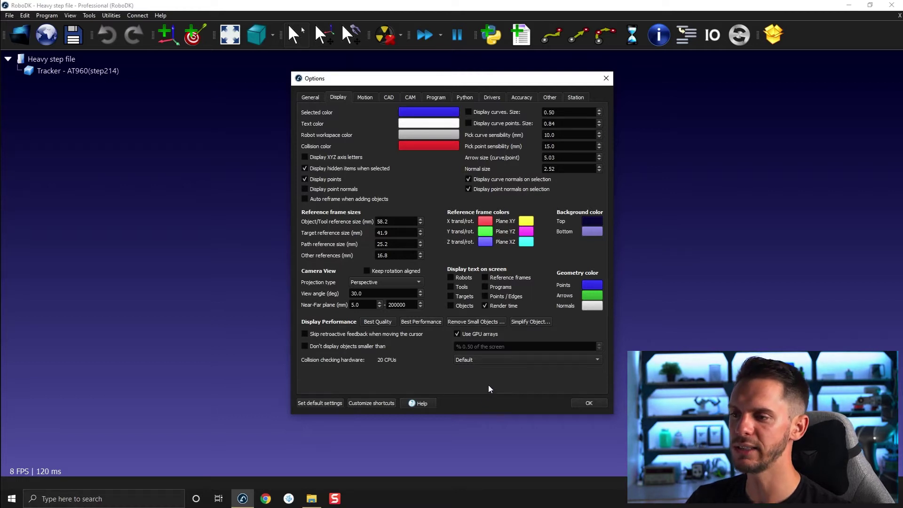
{"action": "left_click", "coordinate": [472, 323]}
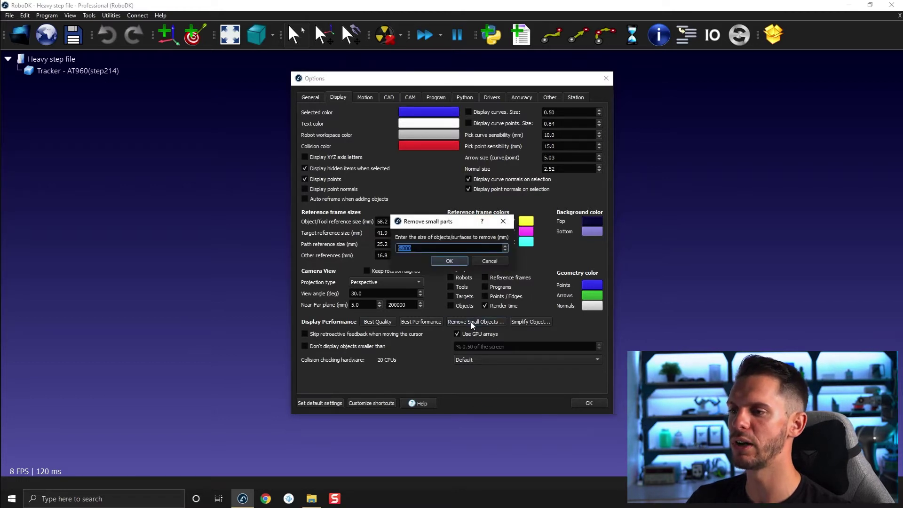
Step: Remove parts under 5 mm from Tracker - AT960(step214), deleting 5726 of 15280 elements
{"action": "left_click", "coordinate": [439, 257]}
{"action": "left_click", "coordinate": [433, 194]}
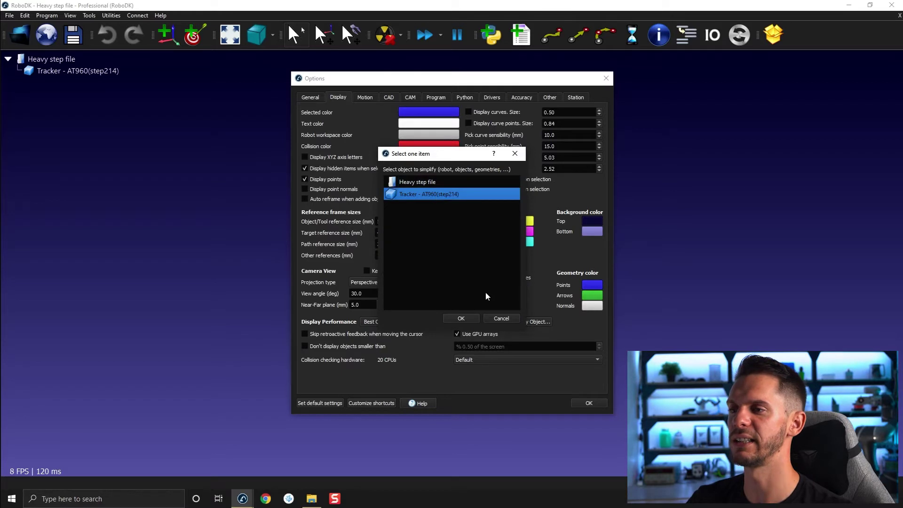
{"action": "left_click", "coordinate": [471, 321]}
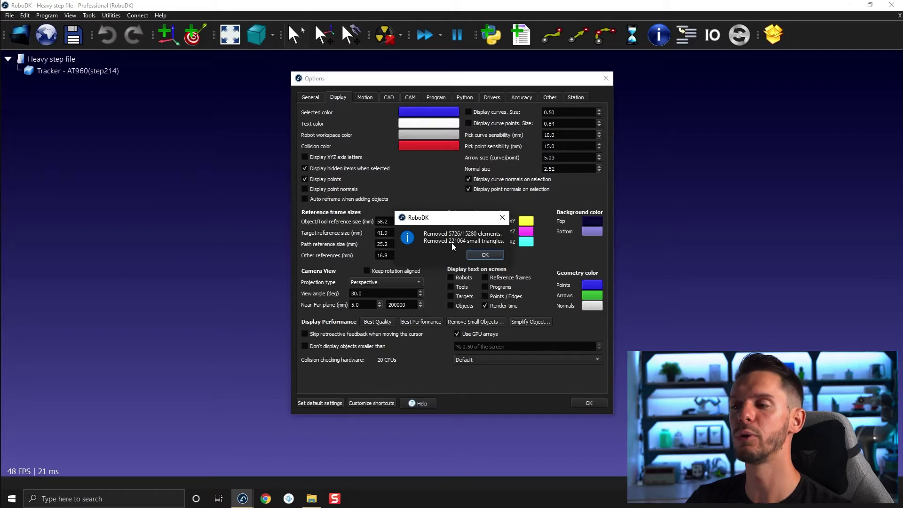
{"action": "left_click", "coordinate": [485, 256]}
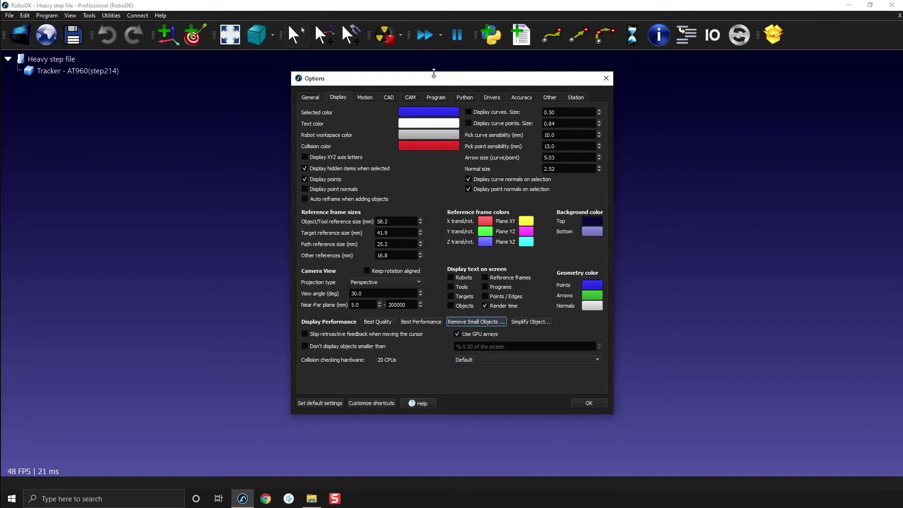
{"action": "left_click_drag", "start_coordinate": [431, 81], "coordinate": [617, 57]}
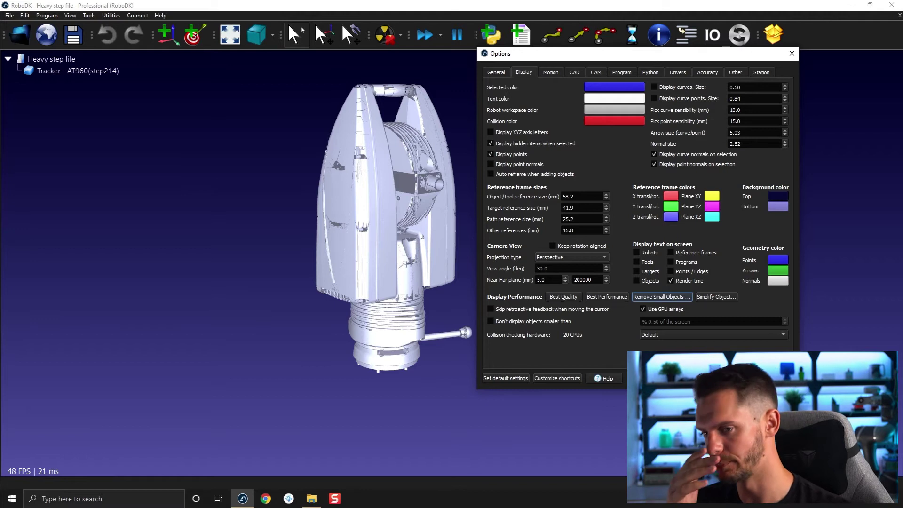
Step: Close the Options dialog, leaving the reduced tracker rendering at 63 FPS
{"action": "key", "text": "Escape"}
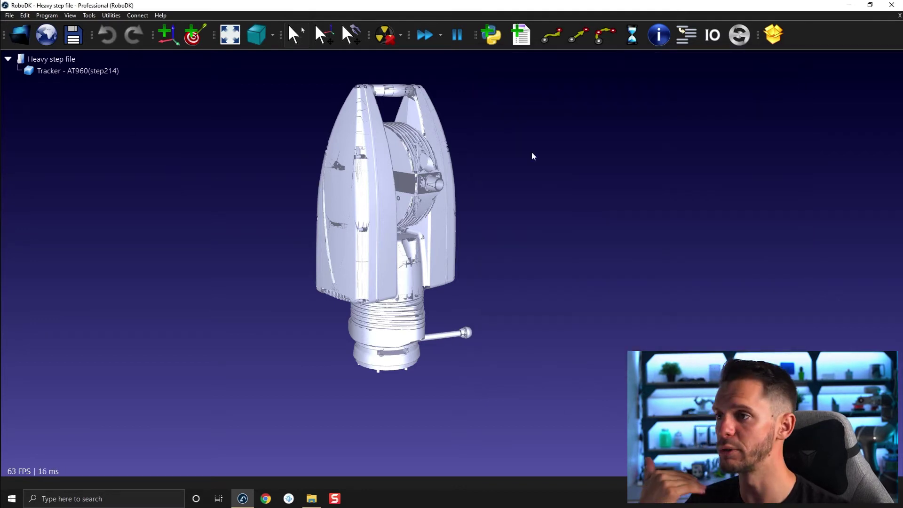
Step: Close Heavy step file without saving, reload it, and orbit around the restored tracker
{"action": "right_click", "coordinate": [65, 57]}
{"action": "left_click", "coordinate": [102, 181]}
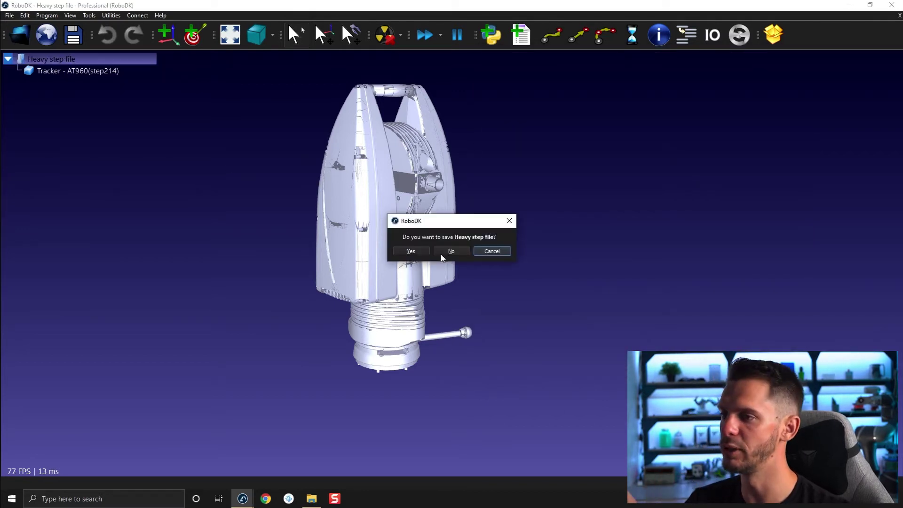
{"action": "left_click", "coordinate": [444, 253]}
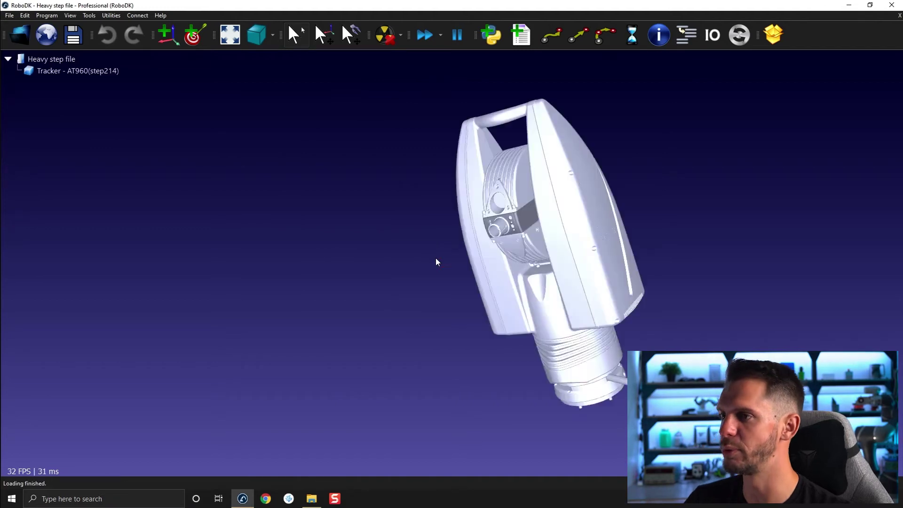
{"action": "left_click_drag", "start_coordinate": [394, 235], "coordinate": [450, 272]}
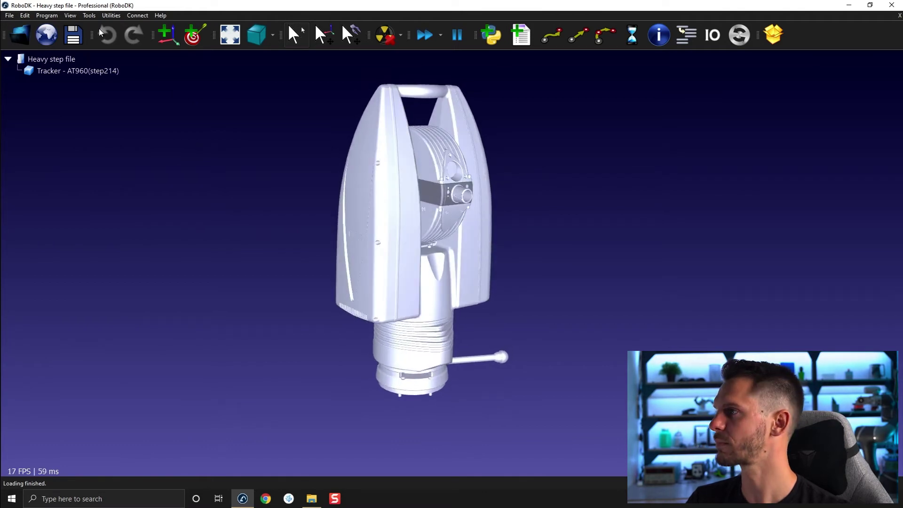
{"action": "left_click", "coordinate": [89, 15]}
Step: Enable 'Don't display objects smaller than' at 0.50 % of the screen and apply
{"action": "left_click", "coordinate": [143, 213]}
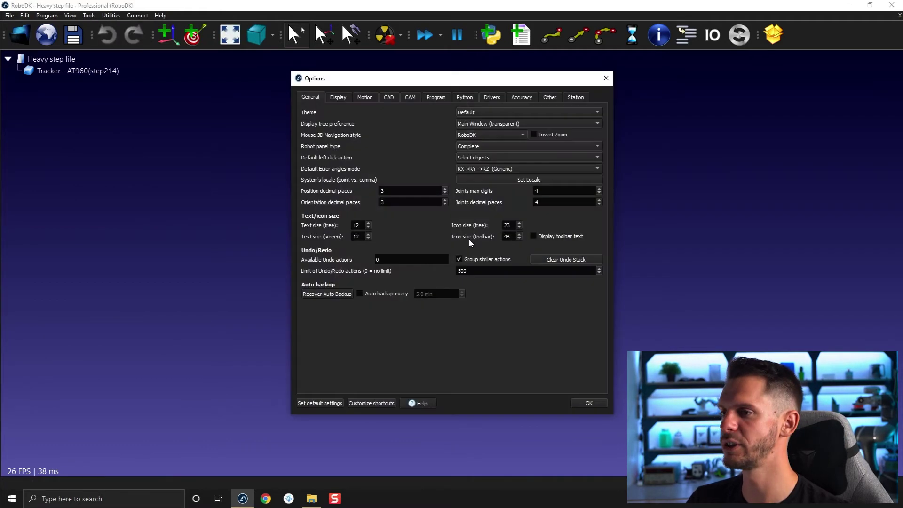
{"action": "left_click", "coordinate": [338, 97]}
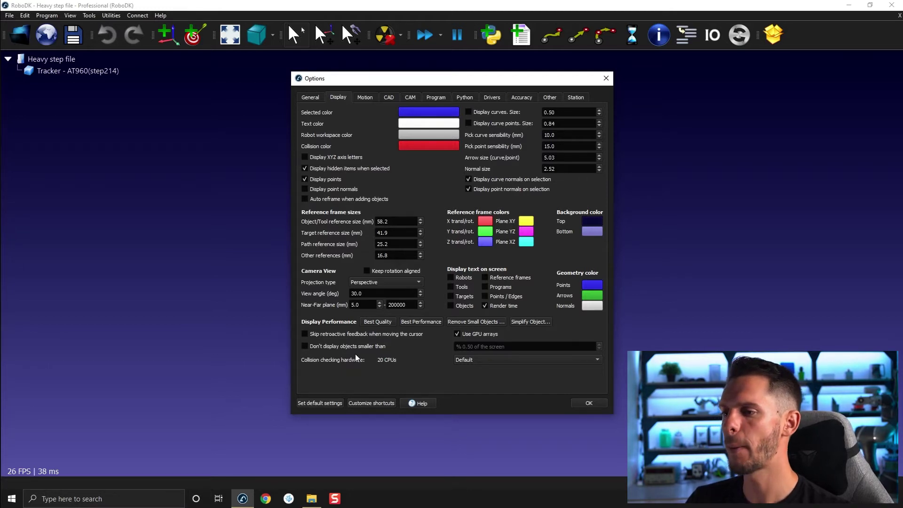
{"action": "left_click_drag", "start_coordinate": [431, 82], "coordinate": [661, 72]}
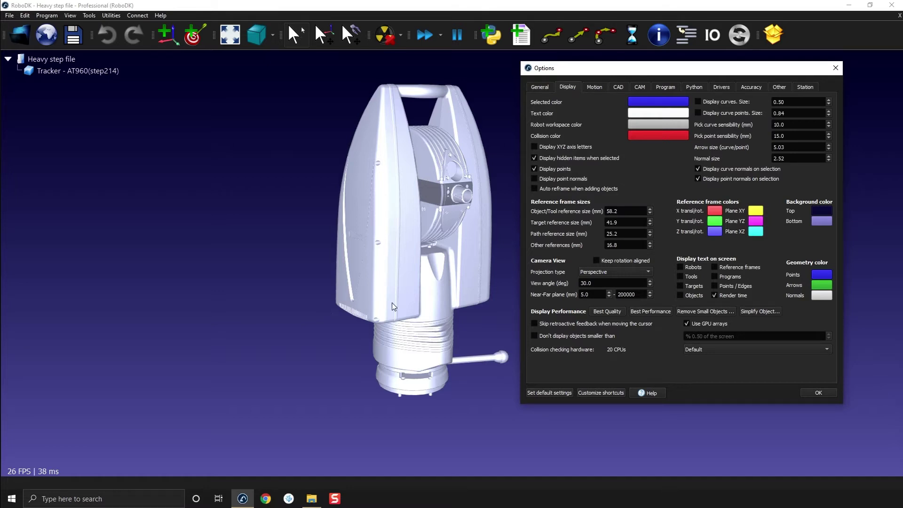
{"action": "left_click", "coordinate": [535, 336]}
{"action": "left_click", "coordinate": [818, 393]}
Step: Orbit and zoom out around the tracker to check rendering with the small-object cutoff
{"action": "left_click_drag", "start_coordinate": [403, 225], "coordinate": [445, 213]}
{"action": "scroll", "coordinate": [441, 215], "scroll_direction": "up", "scroll_amount": 5}
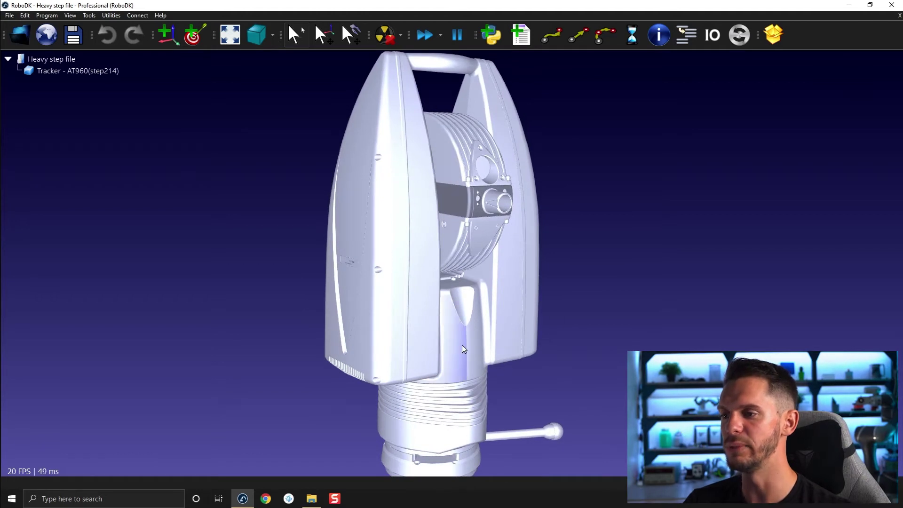
{"action": "left_click_drag", "start_coordinate": [462, 349], "coordinate": [358, 268]}
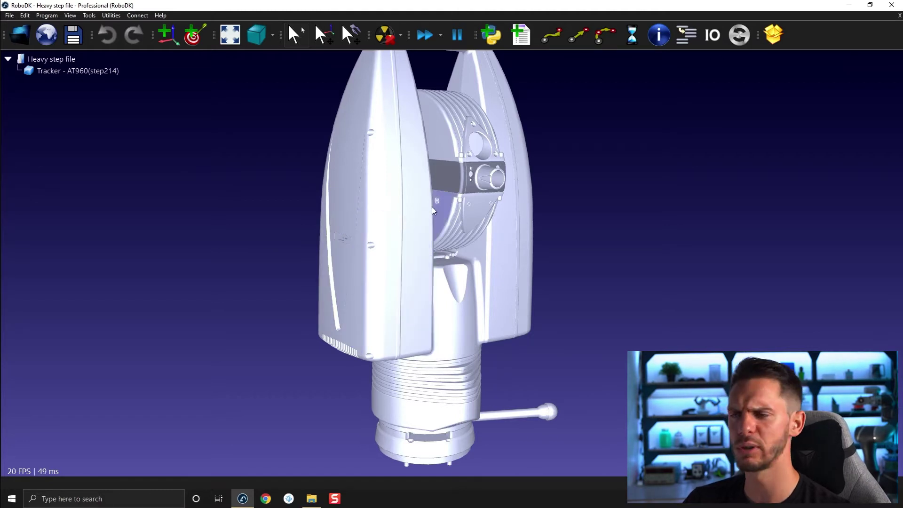
{"action": "scroll", "coordinate": [432, 207], "scroll_direction": "down", "scroll_amount": 8}
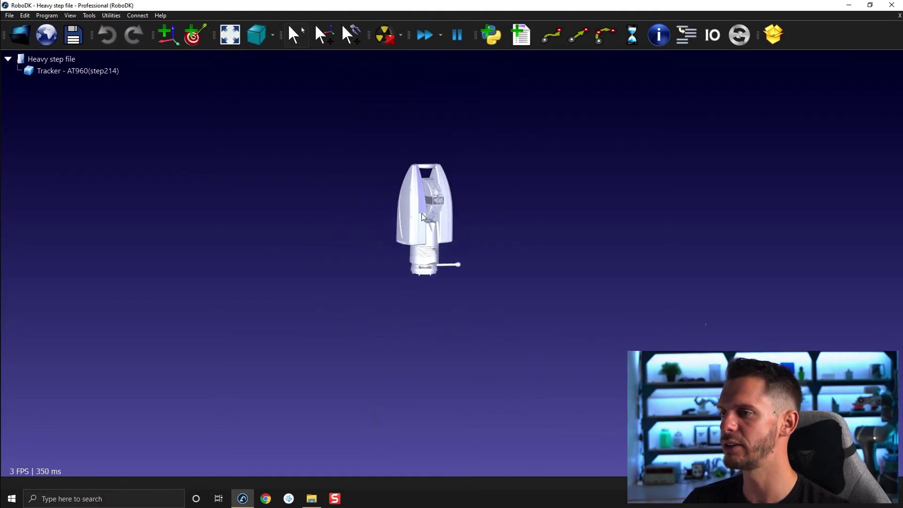
{"action": "scroll", "coordinate": [422, 214], "scroll_direction": "down", "scroll_amount": 4}
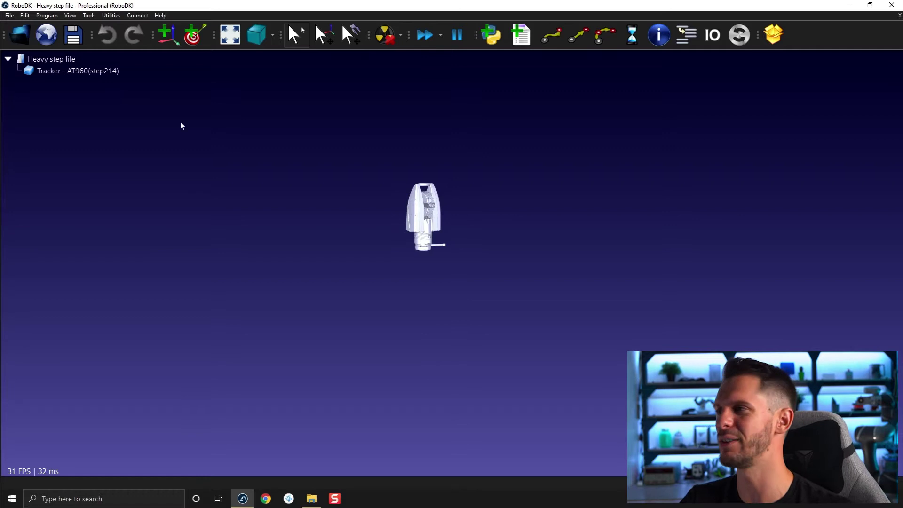
Step: Raise the small-object hiding threshold in Display options to 2.00 % of the screen and apply
{"action": "left_click", "coordinate": [87, 15]}
{"action": "left_click", "coordinate": [119, 215]}
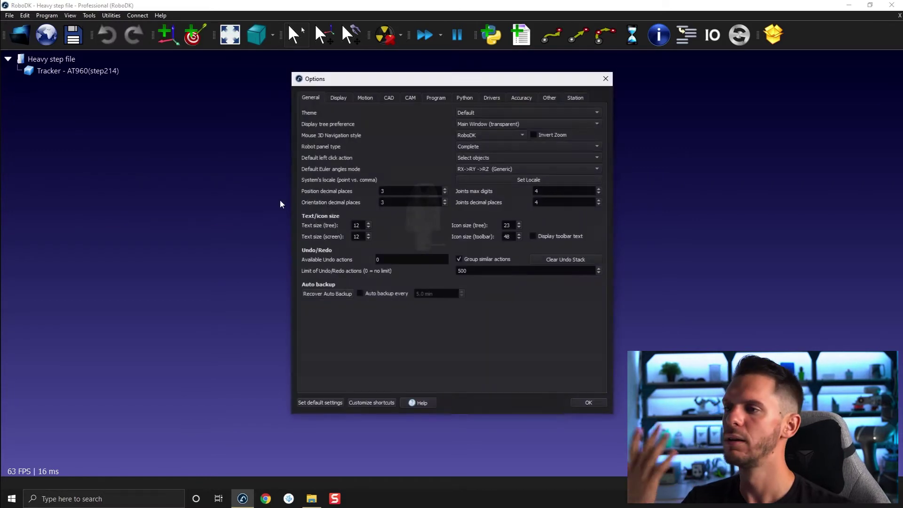
{"action": "left_click", "coordinate": [346, 96]}
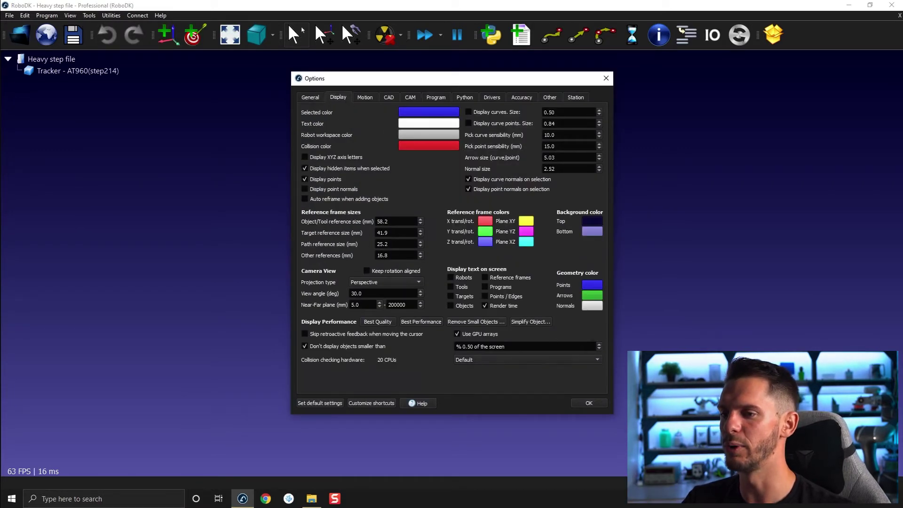
{"action": "left_click", "coordinate": [599, 344]}
{"action": "left_click", "coordinate": [599, 344]}
{"action": "left_click", "coordinate": [599, 344]}
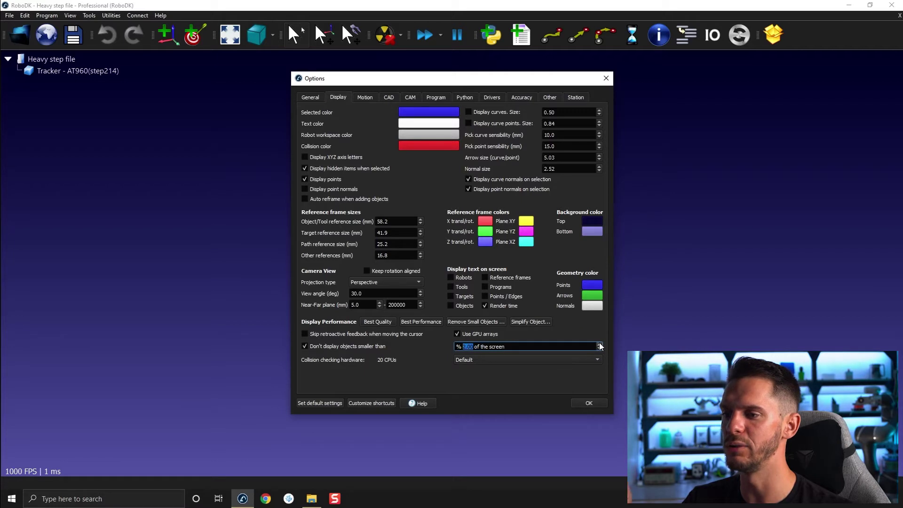
{"action": "left_click", "coordinate": [604, 405]}
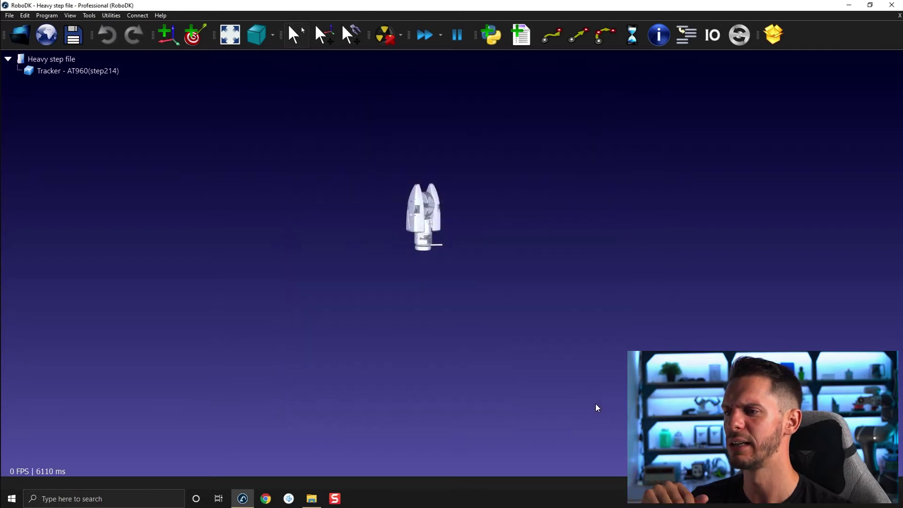
{"action": "scroll", "coordinate": [429, 216], "scroll_direction": "down", "scroll_amount": 2}
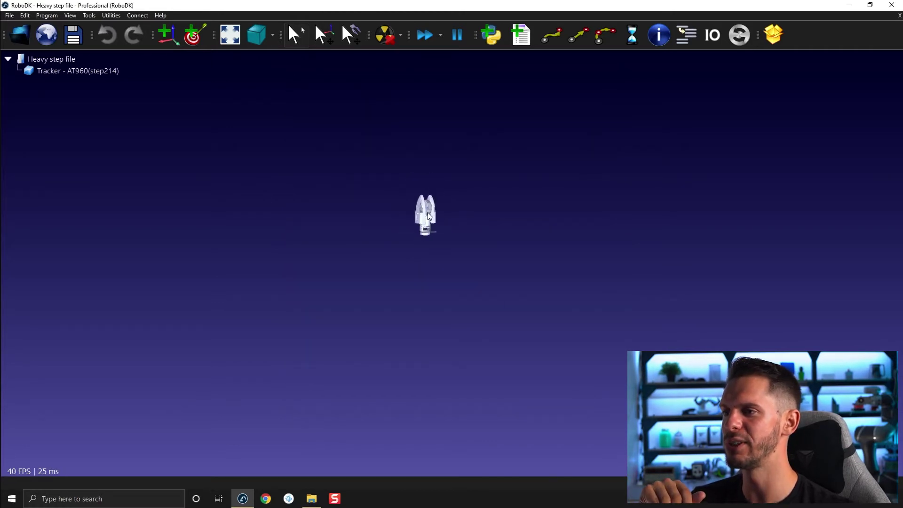
{"action": "scroll", "coordinate": [425, 215], "scroll_direction": "up", "scroll_amount": 5}
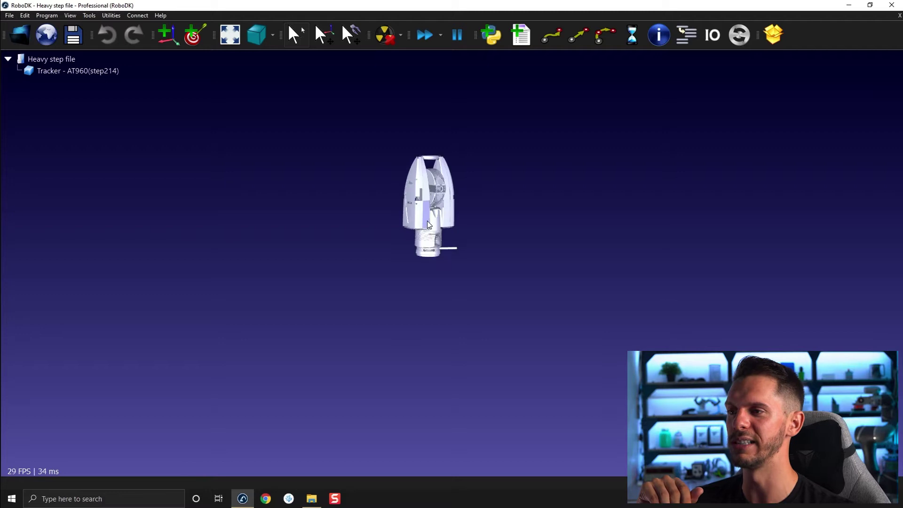
{"action": "scroll", "coordinate": [430, 167], "scroll_direction": "up", "scroll_amount": 6}
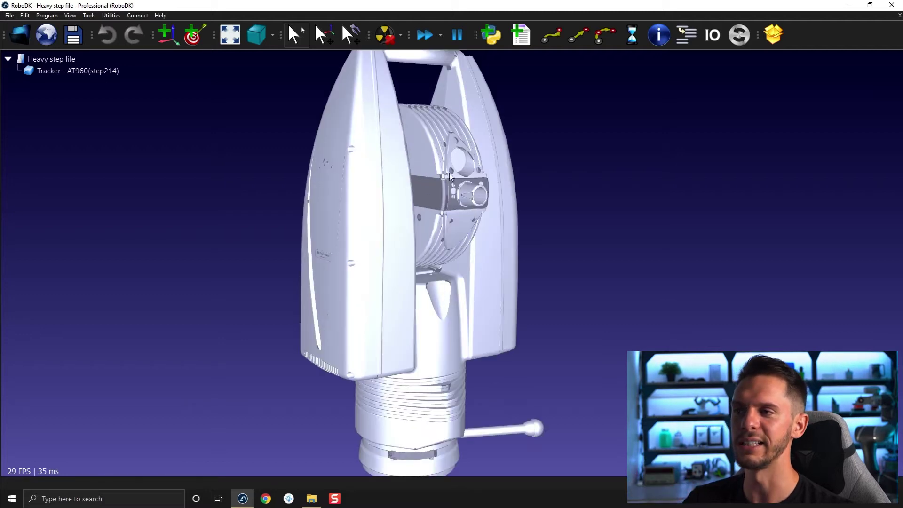
{"action": "scroll", "coordinate": [425, 205], "scroll_direction": "up", "scroll_amount": 5}
{"action": "scroll", "coordinate": [435, 210], "scroll_direction": "down", "scroll_amount": 4}
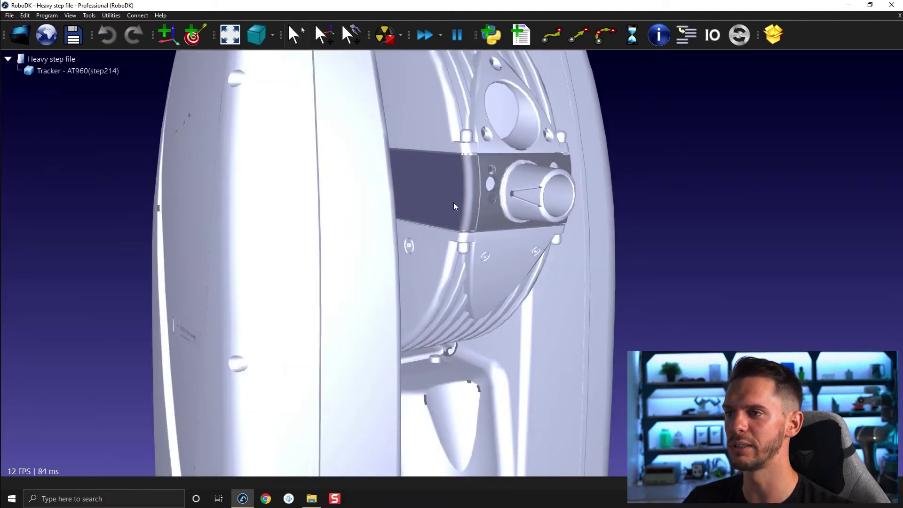
{"action": "scroll", "coordinate": [454, 205], "scroll_direction": "down", "scroll_amount": 8}
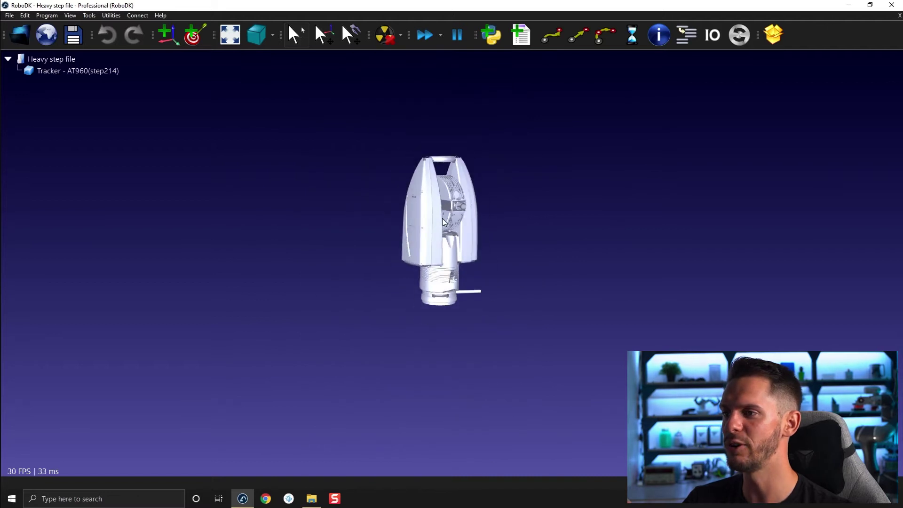
{"action": "scroll", "coordinate": [442, 225], "scroll_direction": "down", "scroll_amount": 5}
{"action": "scroll", "coordinate": [446, 231], "scroll_direction": "up", "scroll_amount": 5}
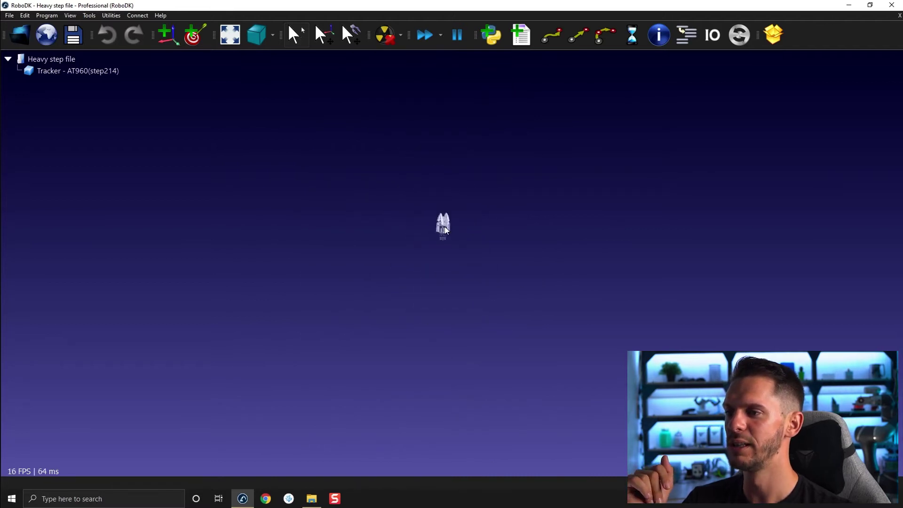
{"action": "scroll", "coordinate": [446, 230], "scroll_direction": "down", "scroll_amount": 6}
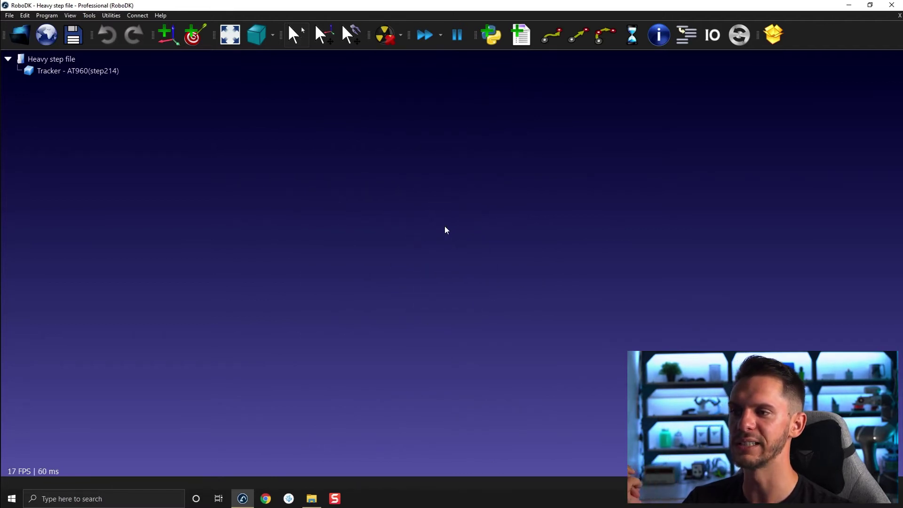
{"action": "scroll", "coordinate": [446, 230], "scroll_direction": "up", "scroll_amount": 4}
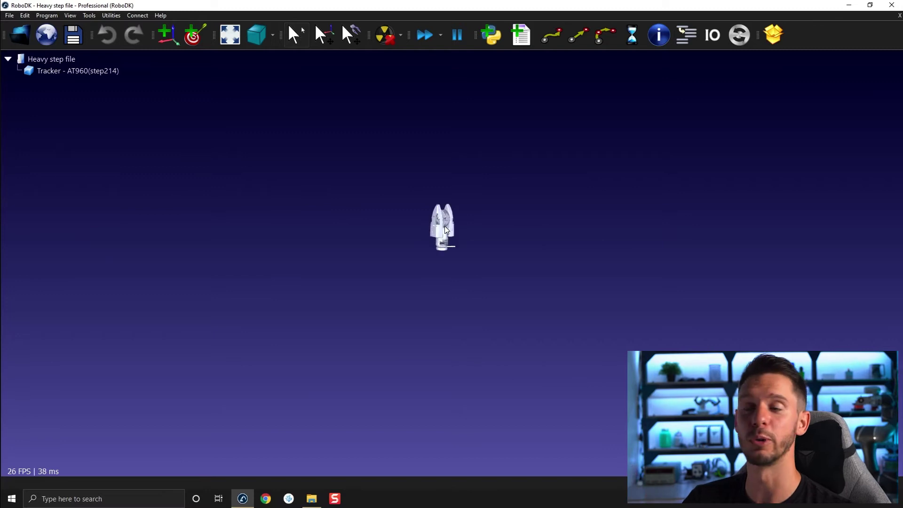
{"action": "left_click", "coordinate": [111, 15]}
Step: In Display options, leave the threshold at 0.50 and uncheck 'Don't display objects smaller than'
{"action": "mouse_move", "coordinate": [93, 14]}
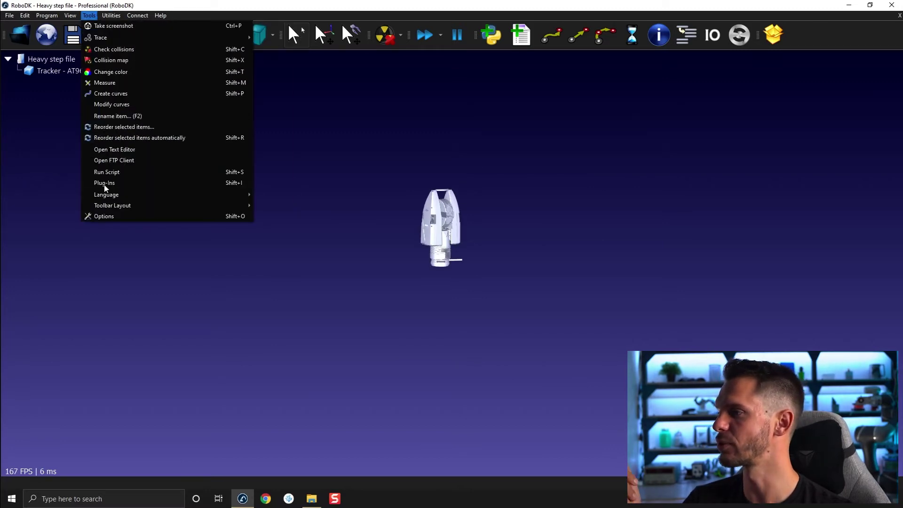
{"action": "left_click", "coordinate": [98, 220]}
{"action": "left_click", "coordinate": [335, 97]}
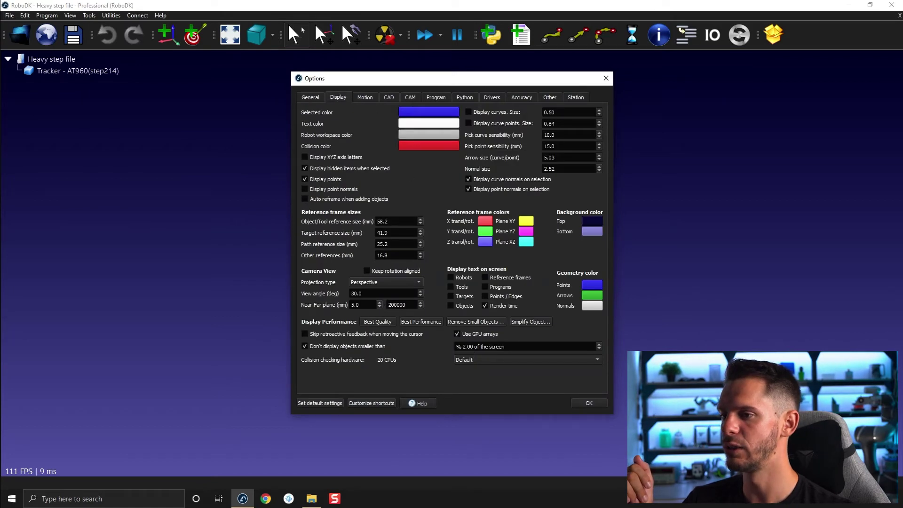
{"action": "left_click", "coordinate": [599, 349]}
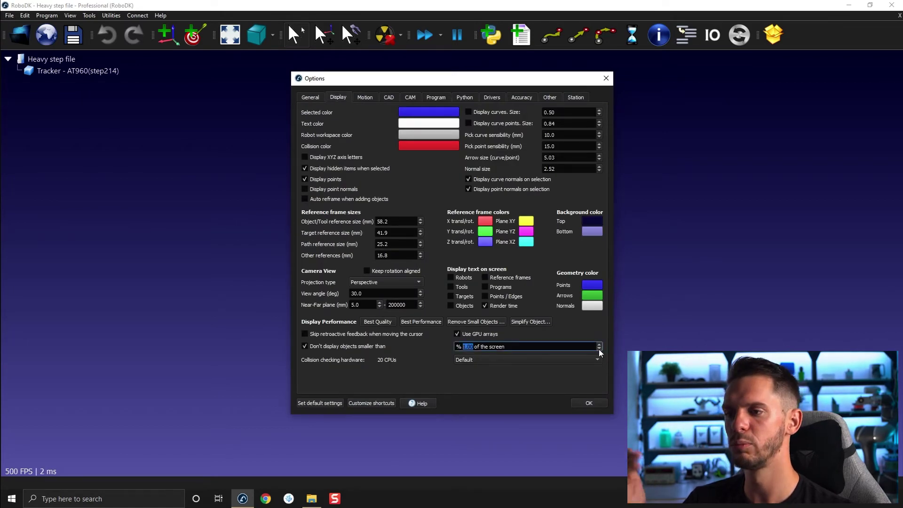
{"action": "left_click", "coordinate": [600, 349]}
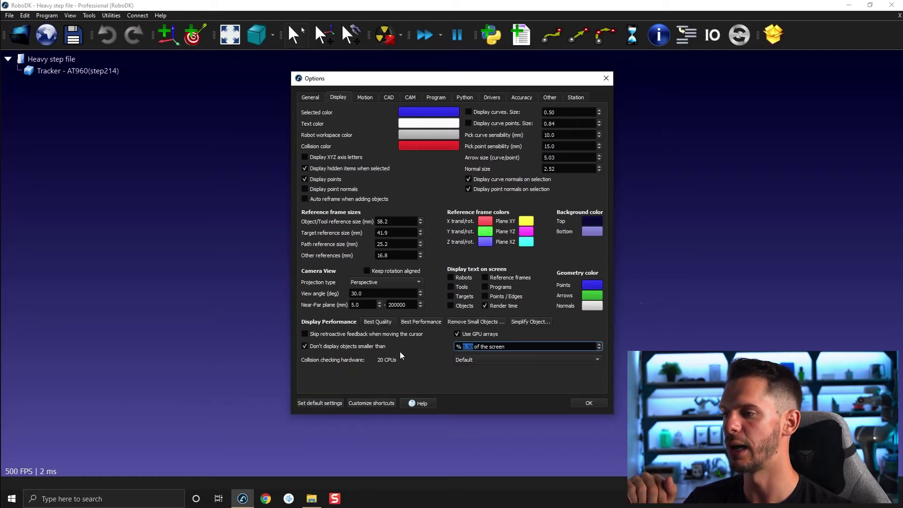
{"action": "left_click", "coordinate": [305, 347]}
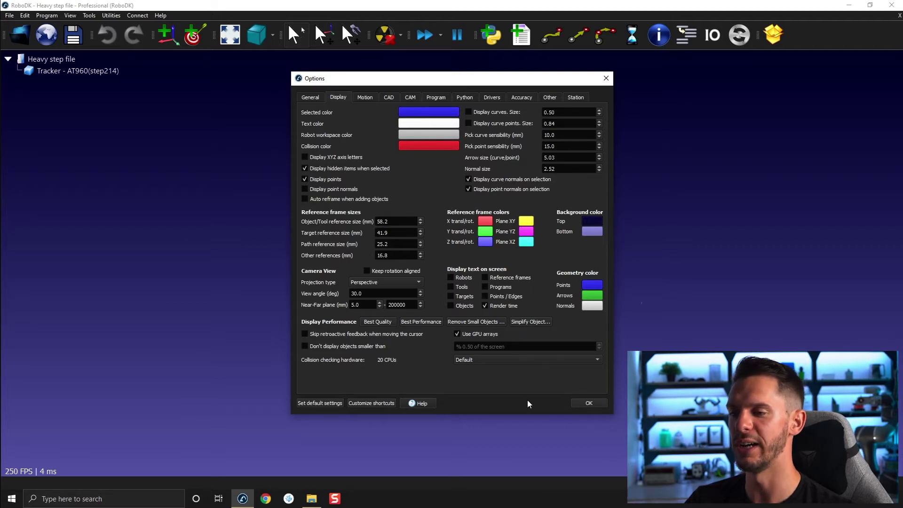
{"action": "left_click", "coordinate": [591, 403]}
{"action": "middle_click_drag", "start_coordinate": [490, 267], "coordinate": [416, 208]}
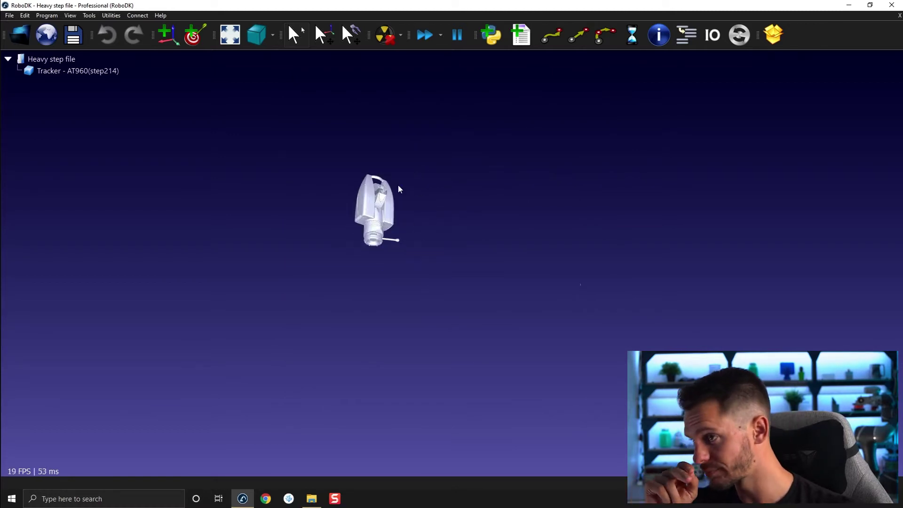
{"action": "scroll", "coordinate": [374, 204], "scroll_direction": "up", "scroll_amount": 5}
{"action": "left_click_drag", "start_coordinate": [392, 224], "coordinate": [375, 281]}
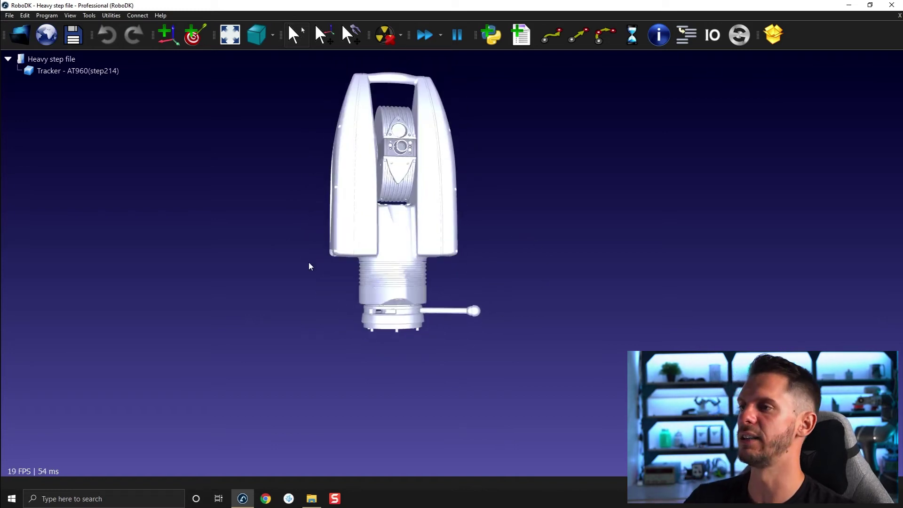
{"action": "left_click_drag", "start_coordinate": [308, 264], "coordinate": [441, 295]}
{"action": "scroll", "coordinate": [446, 285], "scroll_direction": "down", "scroll_amount": 2}
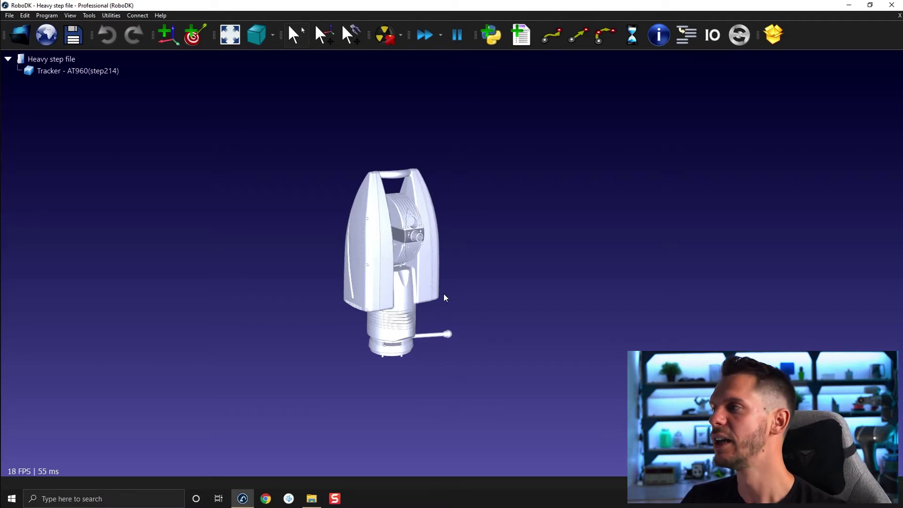
Step: Add a new reference frame, Frame 1, to the station
{"action": "left_click_drag", "start_coordinate": [445, 297], "coordinate": [419, 165]}
{"action": "scroll", "coordinate": [431, 260], "scroll_direction": "down", "scroll_amount": 3}
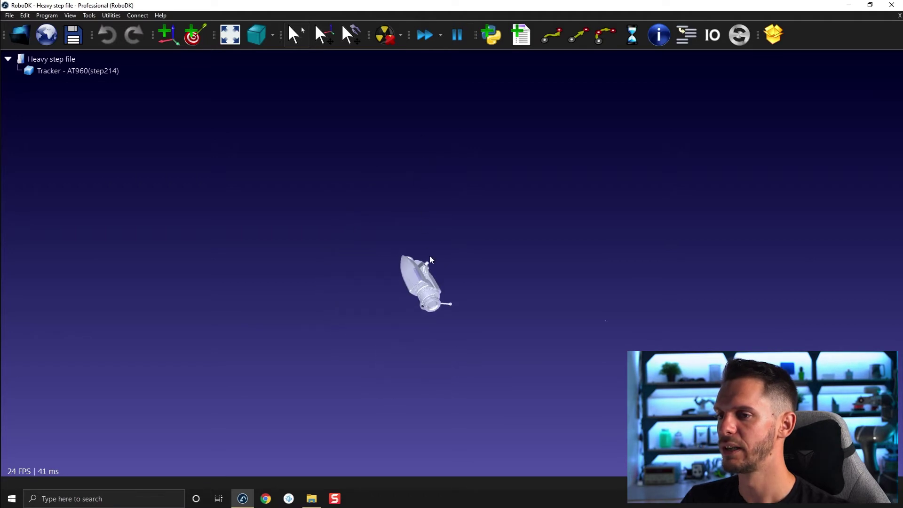
{"action": "right_click_drag", "start_coordinate": [430, 261], "coordinate": [366, 225]}
{"action": "left_click", "coordinate": [174, 35]}
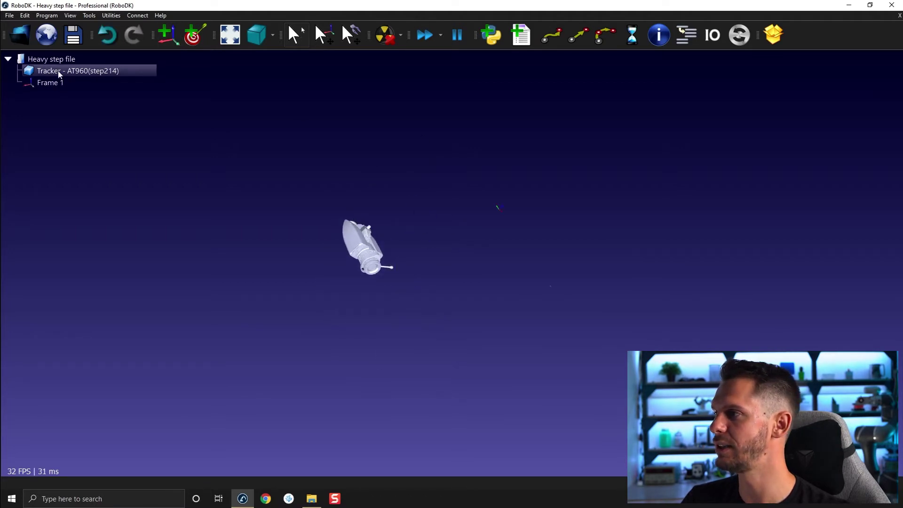
{"action": "left_click", "coordinate": [49, 83]}
{"action": "right_click", "coordinate": [51, 84]}
{"action": "left_click", "coordinate": [86, 175]}
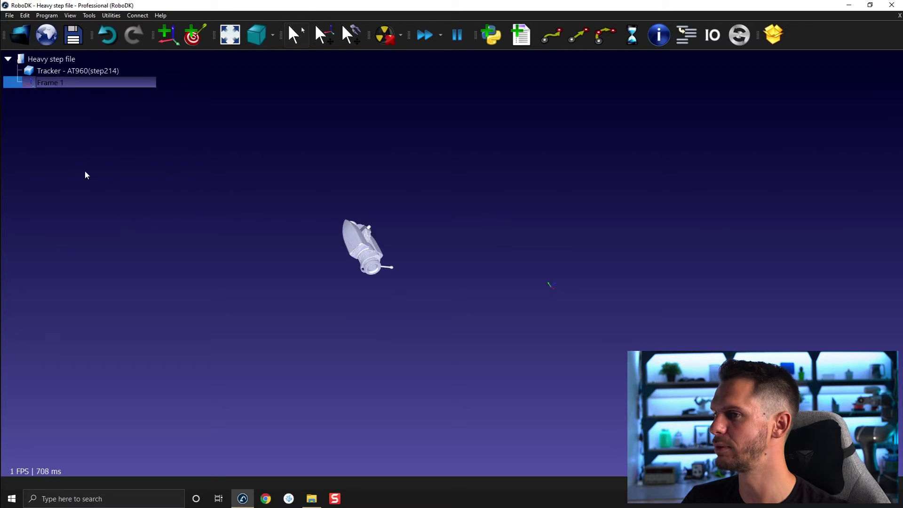
Step: Nest the Tracker - AT960 model under Frame 1 in the station tree
{"action": "left_click_drag", "start_coordinate": [42, 72], "coordinate": [49, 83]}
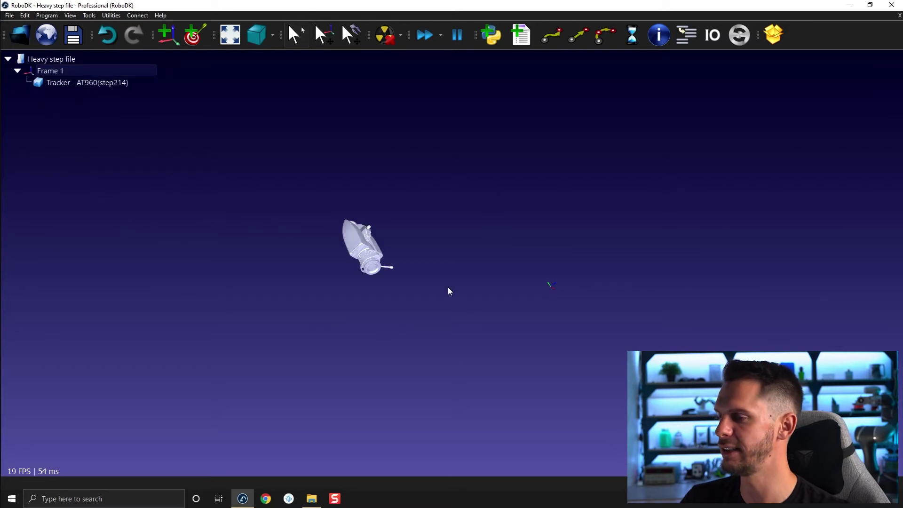
{"action": "left_click_drag", "start_coordinate": [448, 291], "coordinate": [579, 244]}
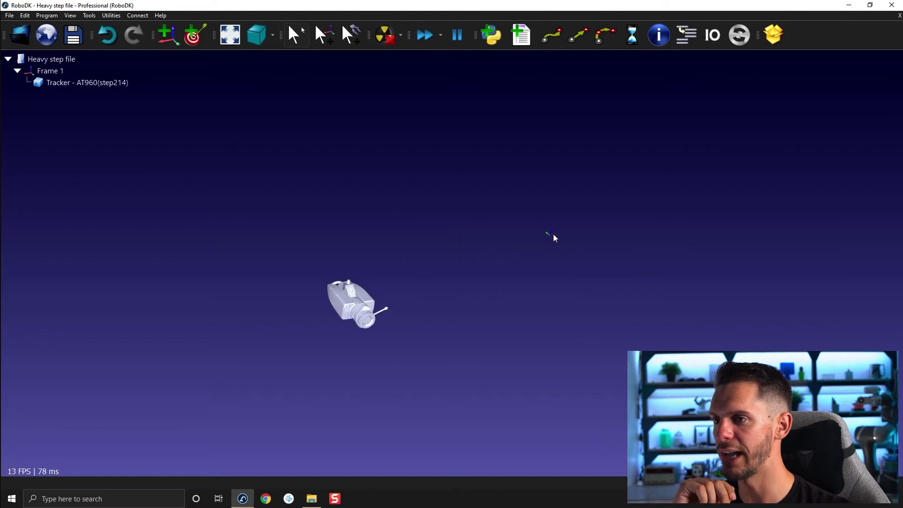
{"action": "scroll", "coordinate": [431, 243], "scroll_direction": "up", "scroll_amount": 5}
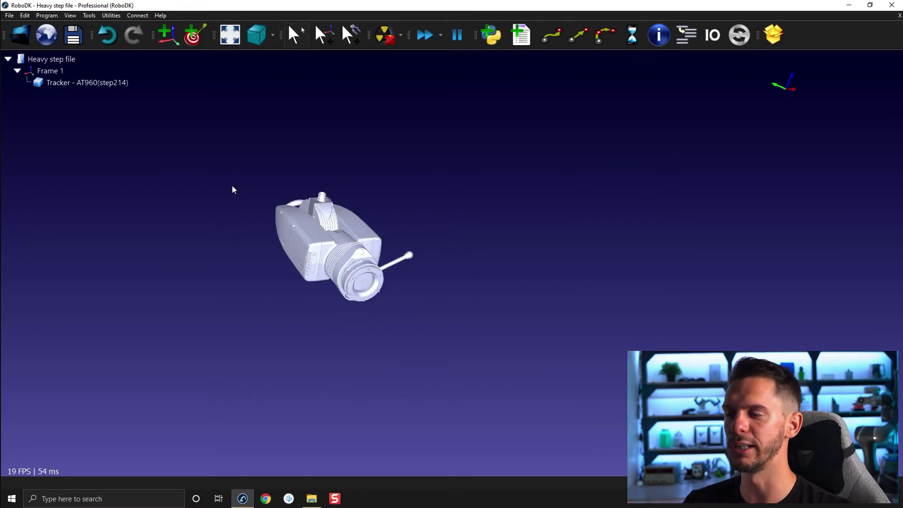
{"action": "left_click_drag", "start_coordinate": [357, 243], "coordinate": [377, 256]}
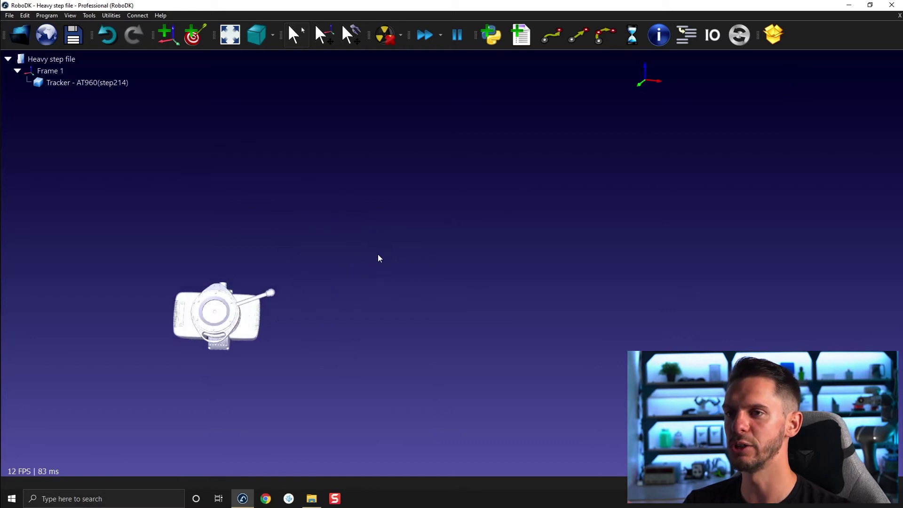
{"action": "scroll", "coordinate": [253, 304], "scroll_direction": "up", "scroll_amount": 5}
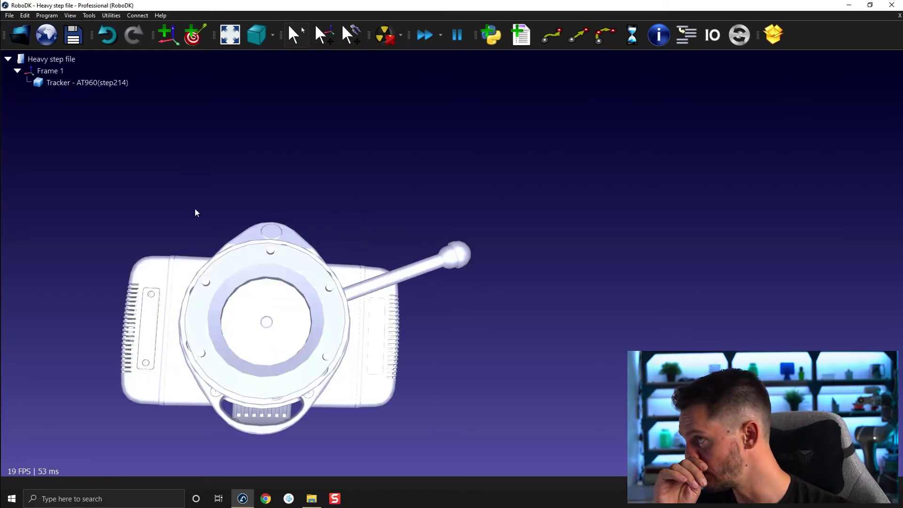
Step: Measure the tracker's 44 mm-radius base circle and copy its centre point (-1245.380, 274.626, -739.196)
{"action": "left_click", "coordinate": [96, 16]}
{"action": "left_click", "coordinate": [106, 83]}
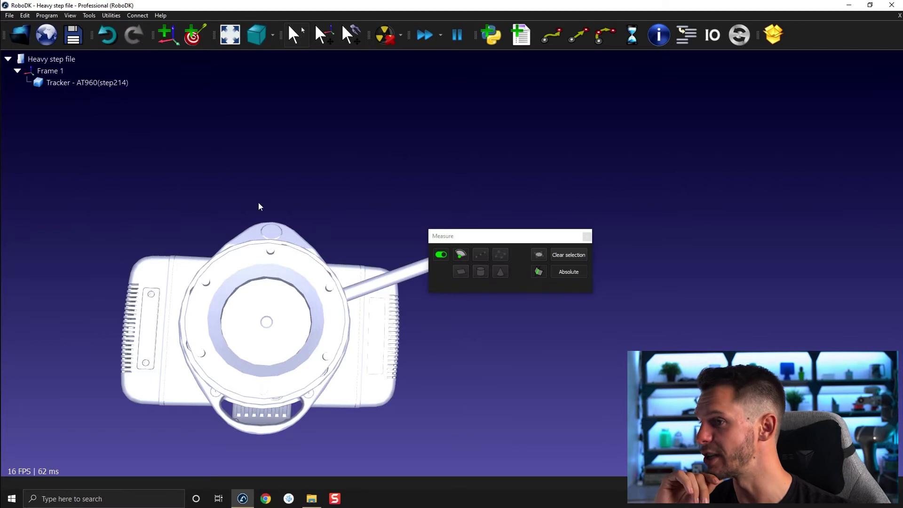
{"action": "left_click_drag", "start_coordinate": [506, 240], "coordinate": [388, 85]}
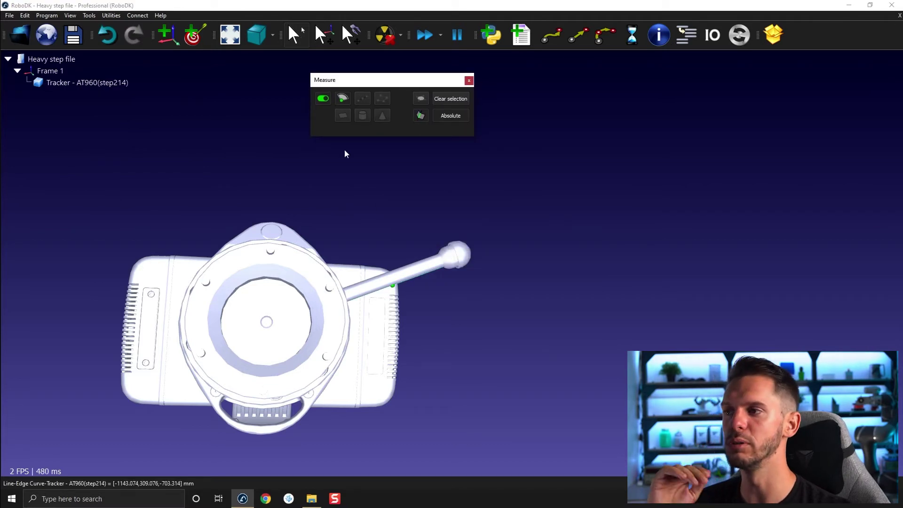
{"action": "left_click", "coordinate": [301, 279]}
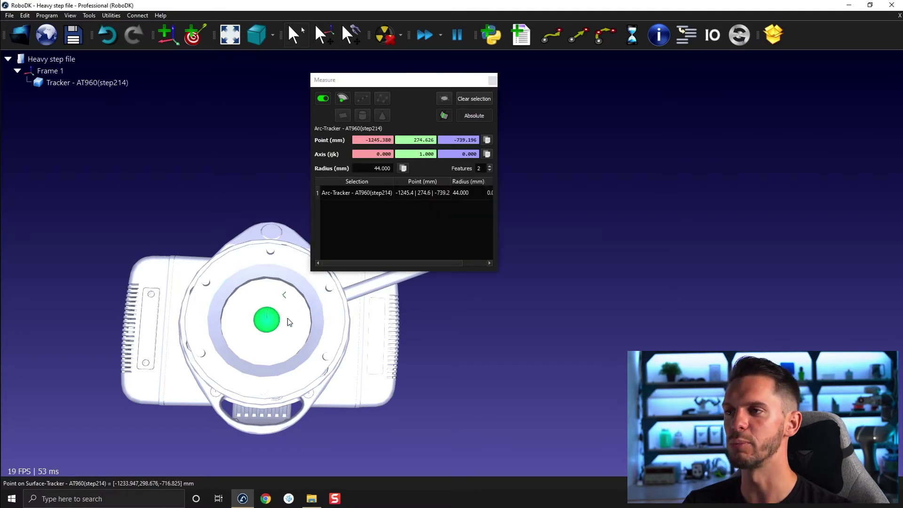
{"action": "left_click", "coordinate": [487, 141]}
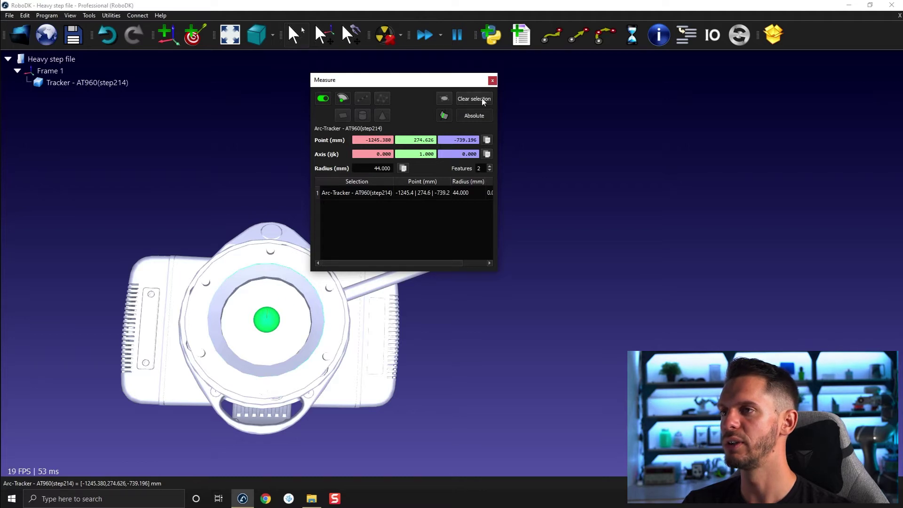
{"action": "left_click", "coordinate": [492, 80]}
{"action": "left_click_drag", "start_coordinate": [492, 86], "coordinate": [440, 197]}
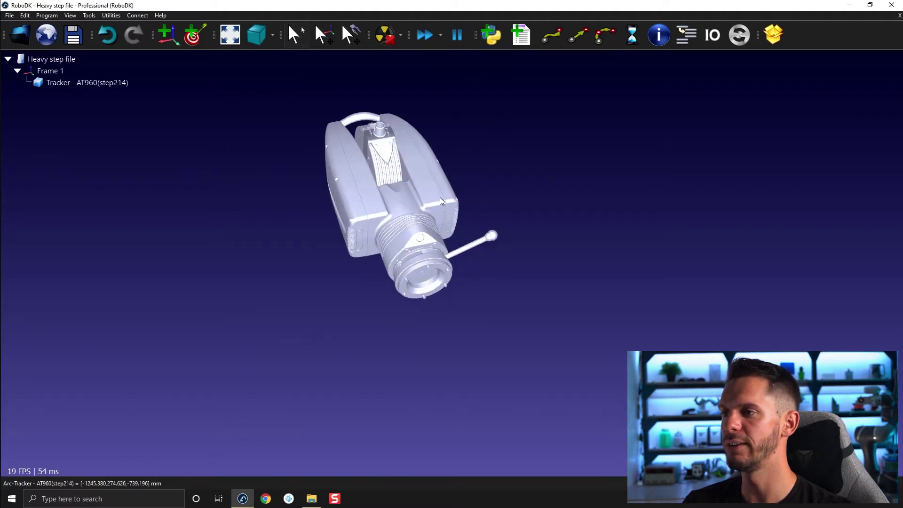
{"action": "double_click", "coordinate": [439, 197]}
Step: Paste the centre point into Move geometry and invert it, shifting the tracker by 1245.380, -274.626, 739.196 mm
{"action": "left_click_drag", "start_coordinate": [524, 179], "coordinate": [418, 248]}
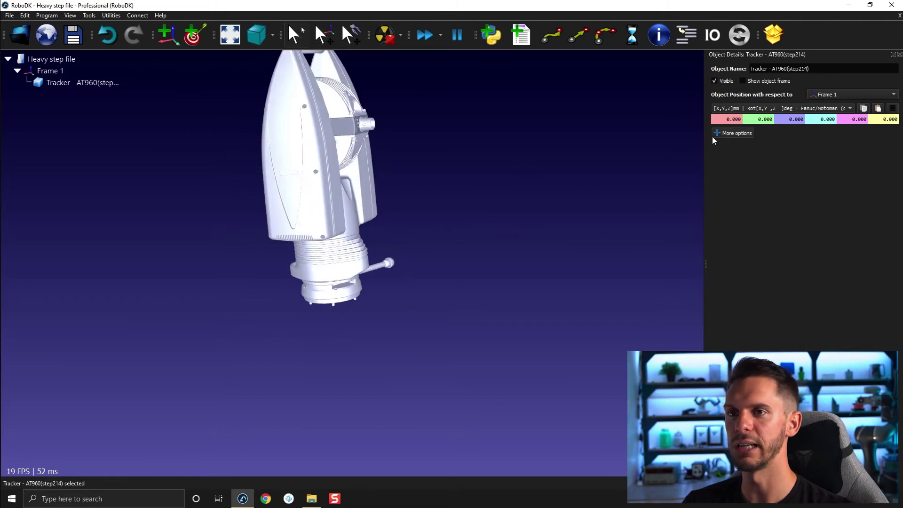
{"action": "left_click", "coordinate": [733, 134]}
{"action": "left_click", "coordinate": [878, 163]}
{"action": "left_click", "coordinate": [893, 163]}
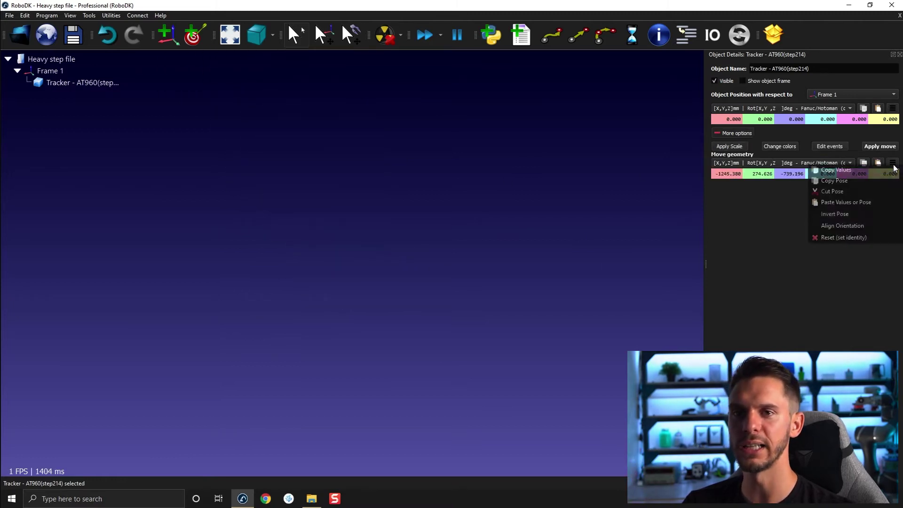
{"action": "left_click", "coordinate": [868, 213]}
{"action": "mouse_move", "coordinate": [588, 275]}
{"action": "left_mouse_down"}
{"action": "mouse_move", "coordinate": [656, 244]}
{"action": "mouse_move", "coordinate": [564, 232]}
{"action": "mouse_move", "coordinate": [367, 180]}
{"action": "mouse_move", "coordinate": [343, 100]}
{"action": "mouse_move", "coordinate": [467, 272]}
{"action": "mouse_move", "coordinate": [469, 187]}
{"action": "mouse_move", "coordinate": [457, 271]}
{"action": "left_mouse_up"}
{"action": "scroll", "coordinate": [457, 271], "scroll_direction": "up", "scroll_amount": 3}
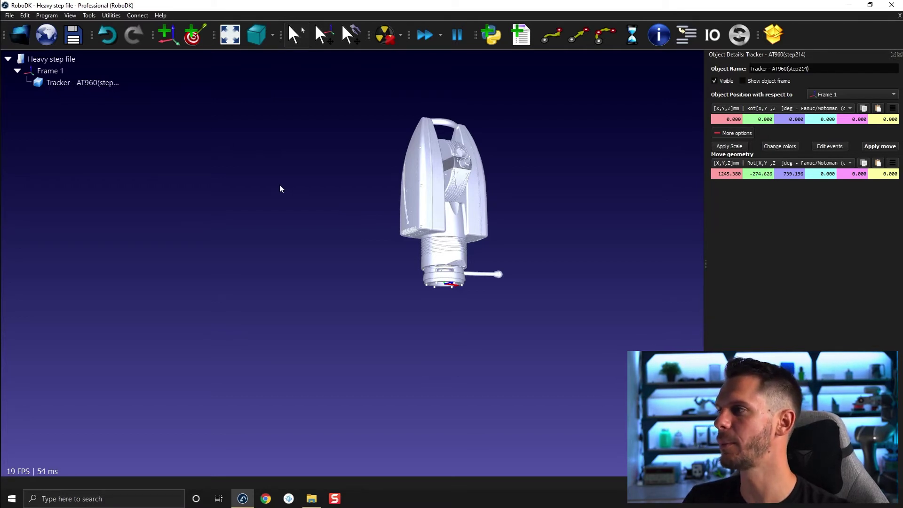
Step: Add a second reference frame, Frame 2, and load the saved tracker model into it
{"action": "left_click", "coordinate": [175, 38]}
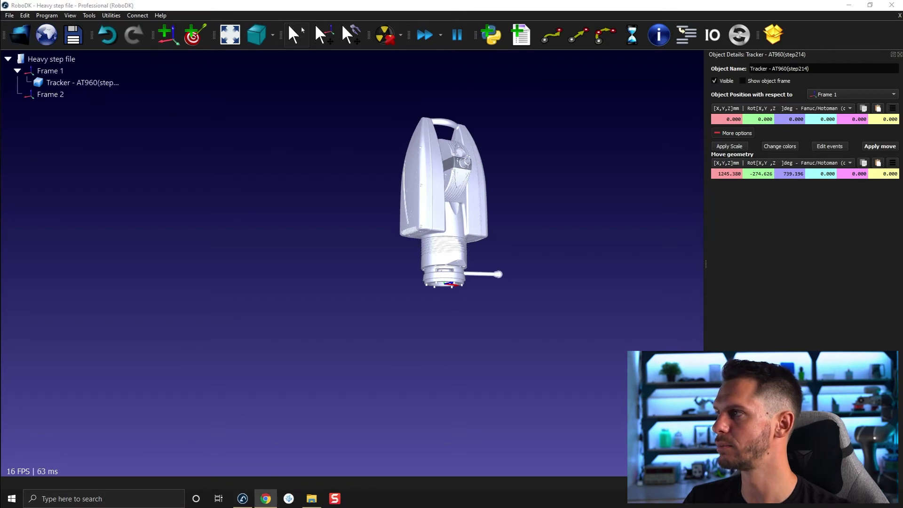
{"action": "left_click", "coordinate": [312, 498]}
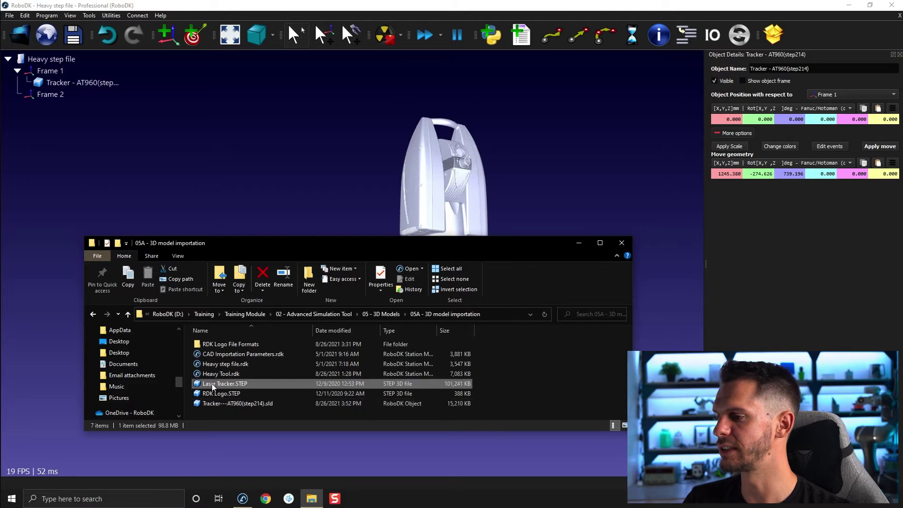
{"action": "left_click_drag", "start_coordinate": [102, 213], "coordinate": [51, 95]}
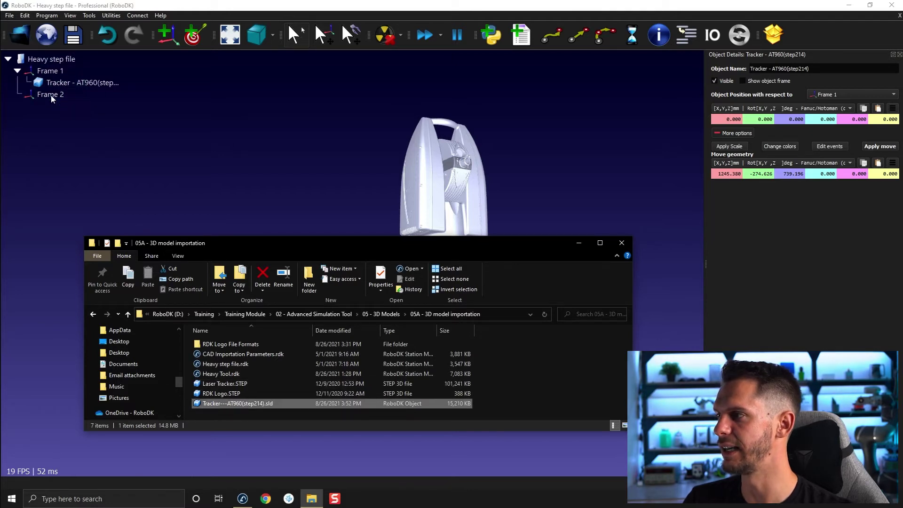
{"action": "left_click", "coordinate": [579, 243]}
{"action": "scroll", "coordinate": [476, 250], "scroll_direction": "down", "scroll_amount": 3}
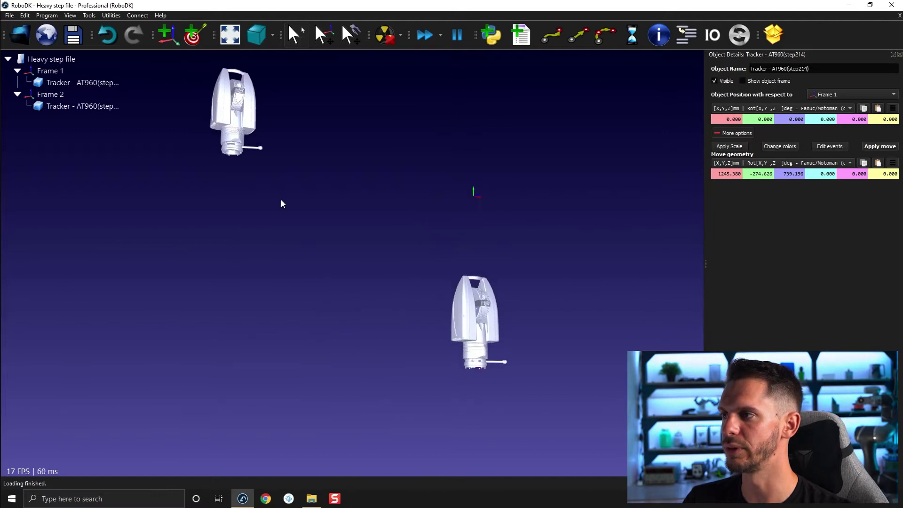
{"action": "left_click_drag", "start_coordinate": [312, 177], "coordinate": [407, 190]}
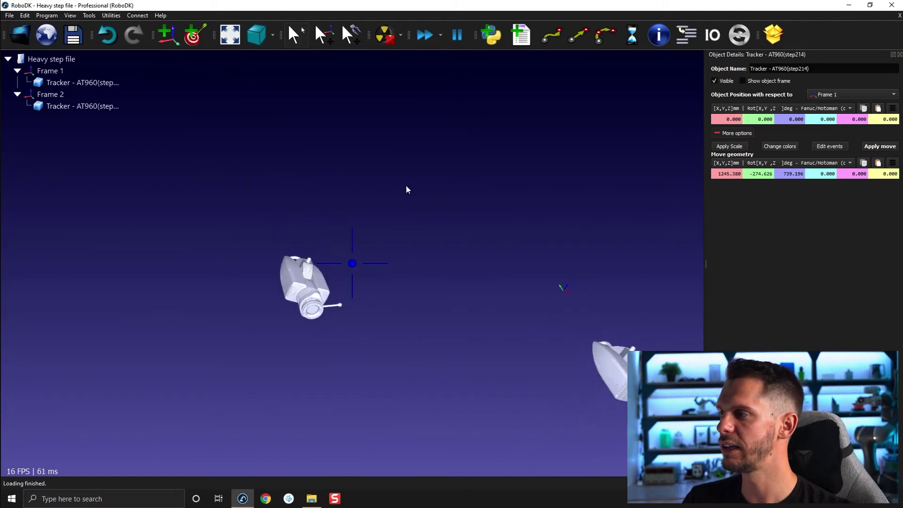
Step: Rename the Frame 1 tracker to 'Tracker' by deleting the ' - AT960(step214)' suffix
{"action": "left_click", "coordinate": [99, 83]}
{"action": "key", "text": "F2"}
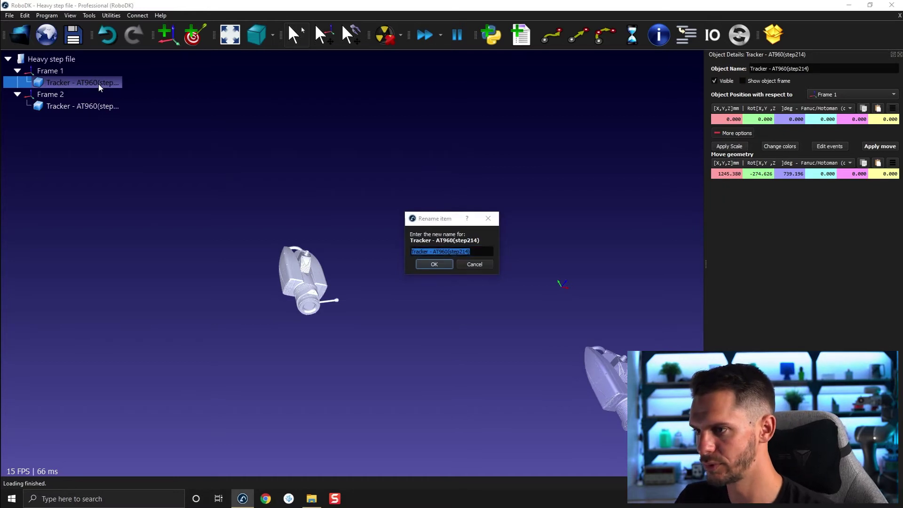
{"action": "left_click", "coordinate": [471, 252]}
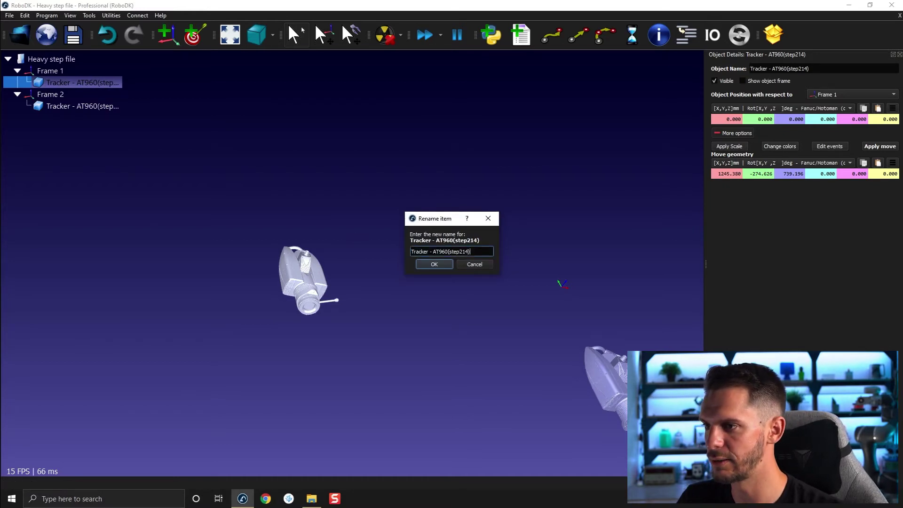
{"action": "left_click_drag", "start_coordinate": [470, 252], "coordinate": [429, 251]}
{"action": "key", "text": "BackSpace"}
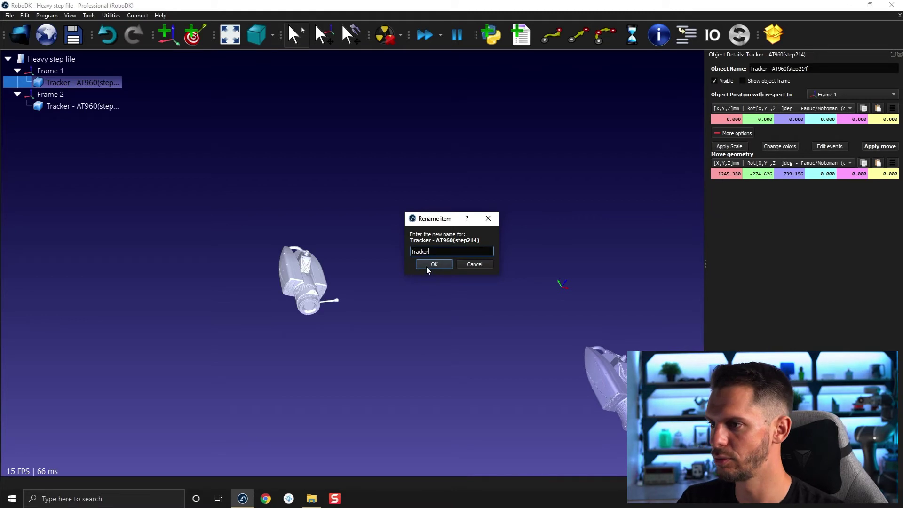
{"action": "left_click", "coordinate": [434, 264]}
{"action": "left_click", "coordinate": [63, 104]}
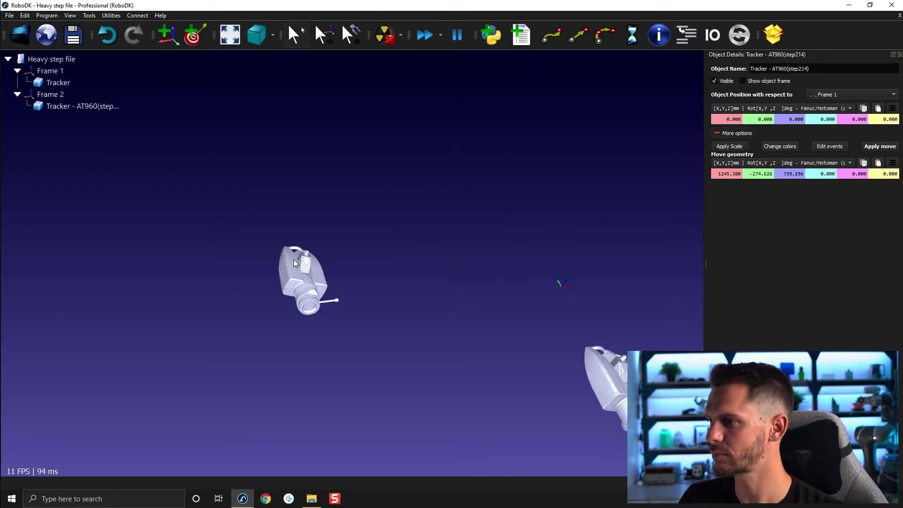
{"action": "right_click_drag", "start_coordinate": [295, 263], "coordinate": [262, 206]}
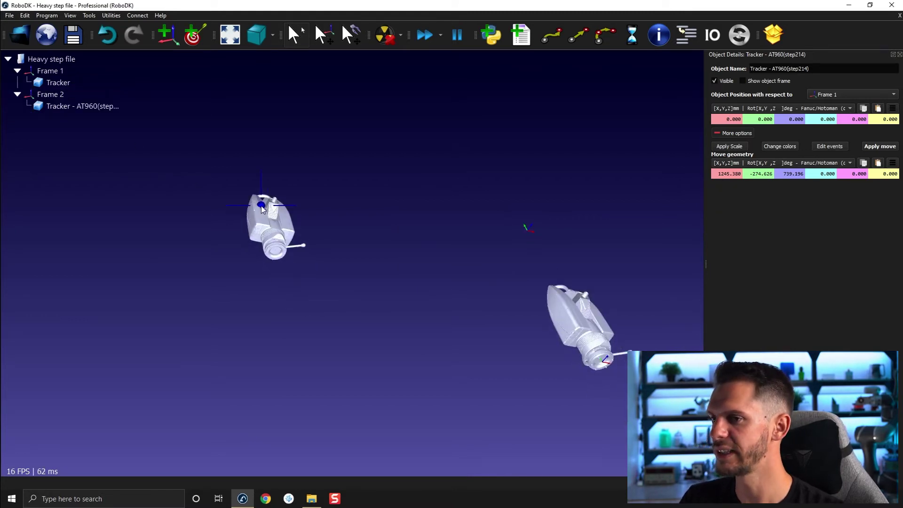
Step: Use Simplify Object on Tracker - AT960(step214), reducing it from 15280 to 2 elements
{"action": "left_click", "coordinate": [90, 16]}
{"action": "left_click", "coordinate": [112, 214]}
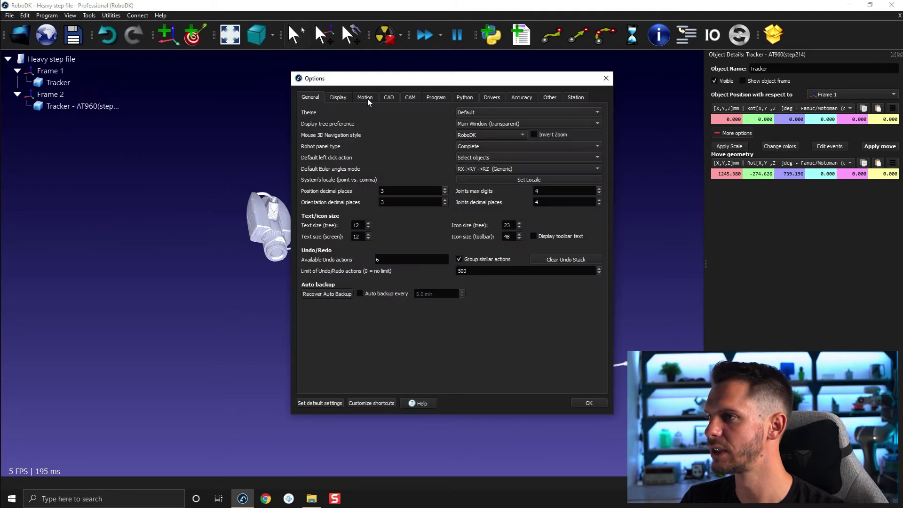
{"action": "left_click", "coordinate": [338, 97]}
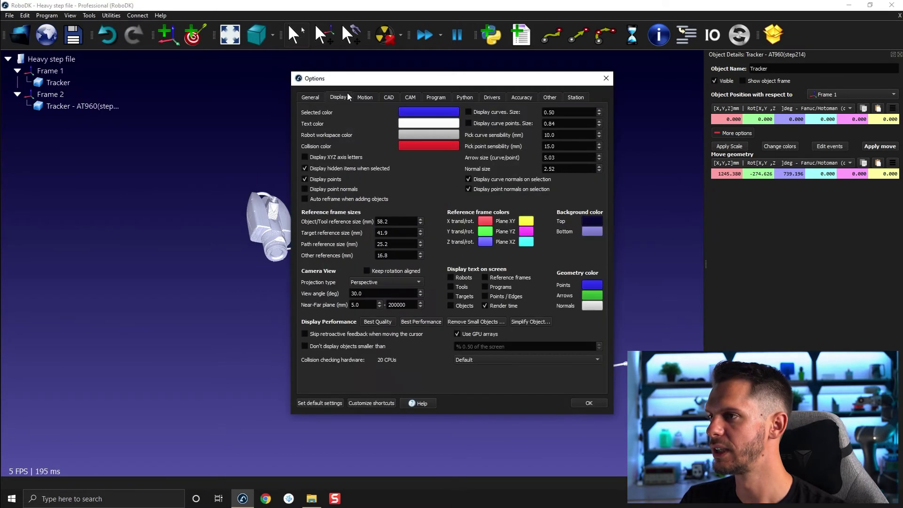
{"action": "left_click", "coordinate": [541, 322]}
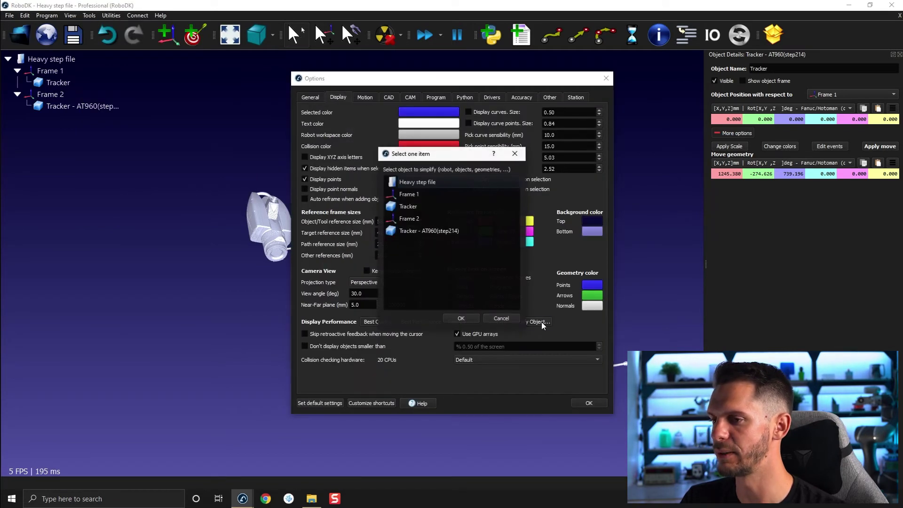
{"action": "left_click", "coordinate": [452, 231]}
{"action": "left_click", "coordinate": [471, 316]}
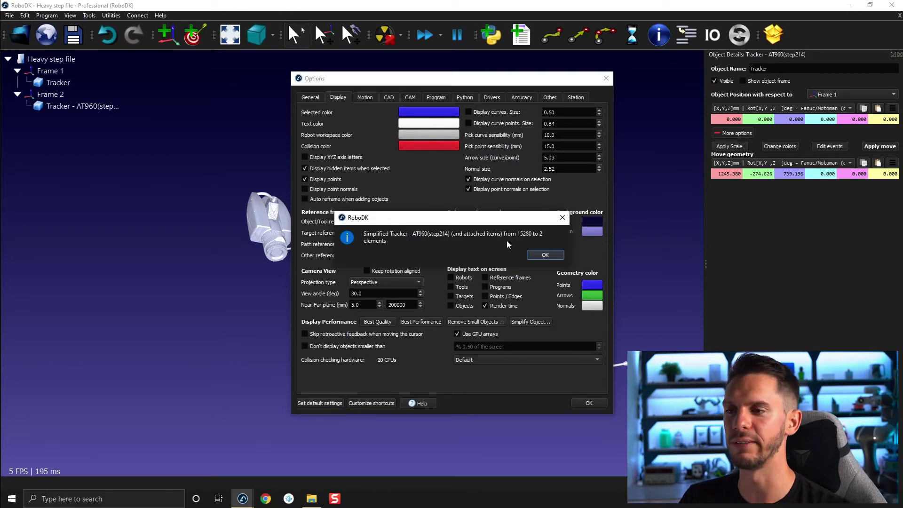
{"action": "left_click", "coordinate": [551, 255]}
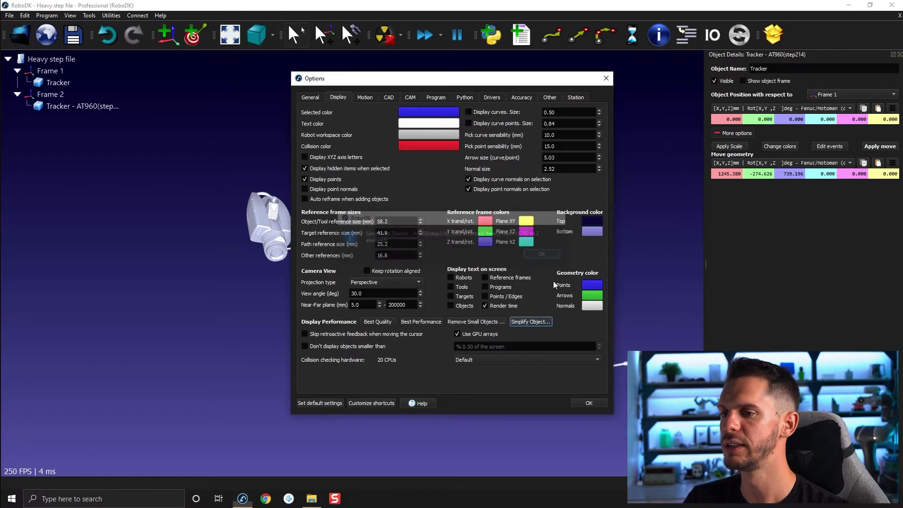
{"action": "left_click", "coordinate": [589, 403]}
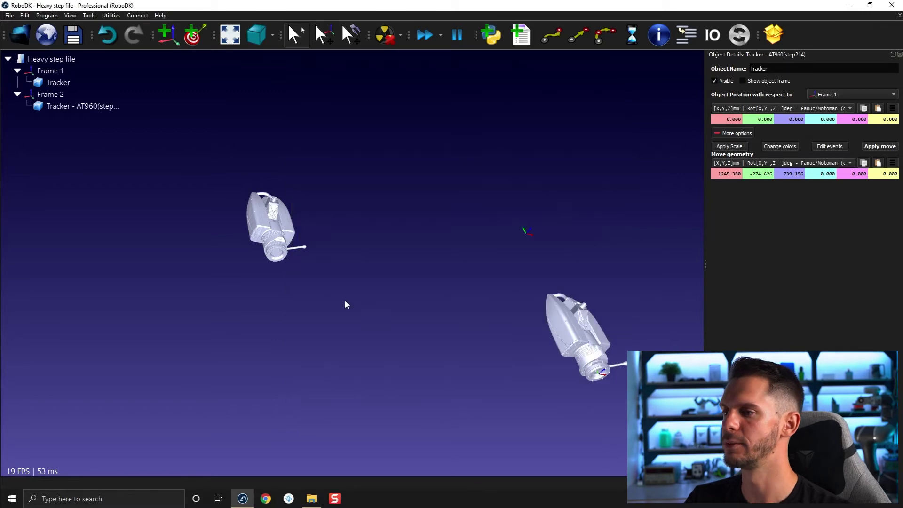
{"action": "scroll", "coordinate": [282, 244], "scroll_direction": "up", "scroll_amount": 5}
Step: With the Measure tool, zoom onto the lens and measure an arc on its ring
{"action": "left_click", "coordinate": [89, 15]}
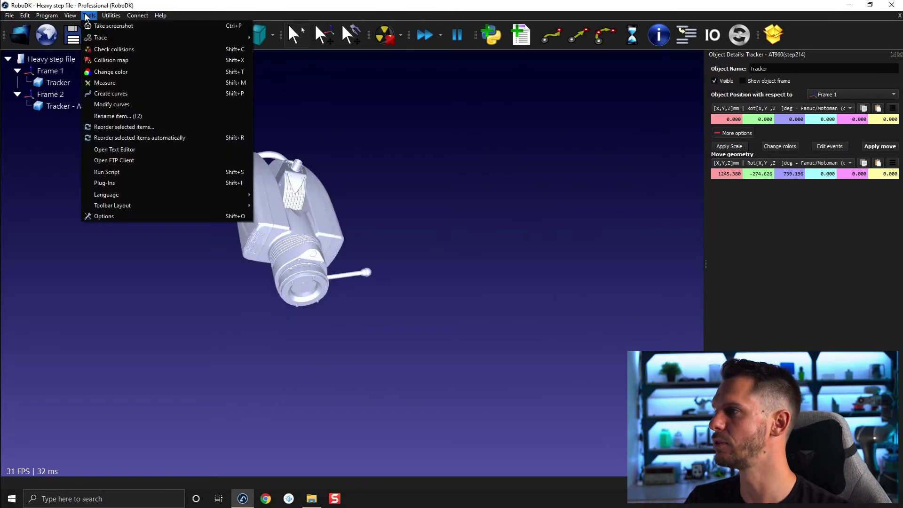
{"action": "left_click", "coordinate": [118, 83]}
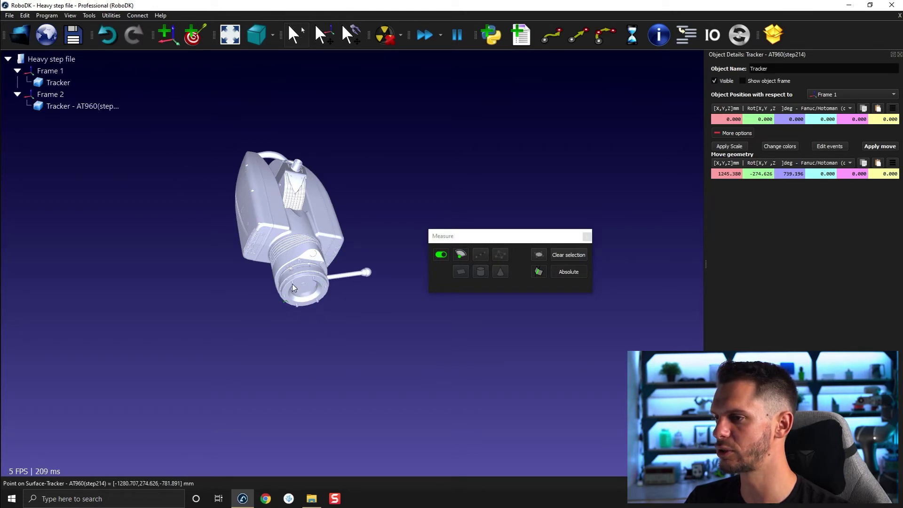
{"action": "left_click_drag", "start_coordinate": [308, 301], "coordinate": [308, 290]}
{"action": "scroll", "coordinate": [284, 285], "scroll_direction": "up", "scroll_amount": 3}
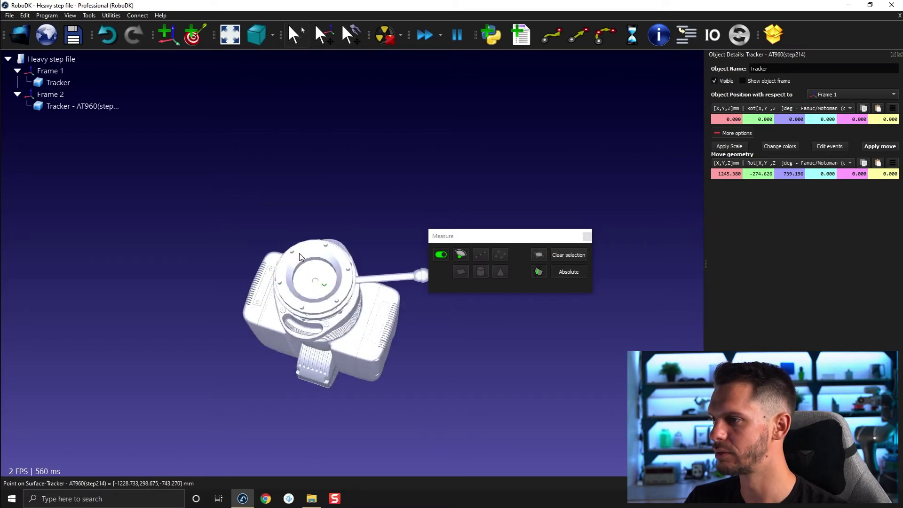
{"action": "scroll", "coordinate": [348, 275], "scroll_direction": "up", "scroll_amount": 3}
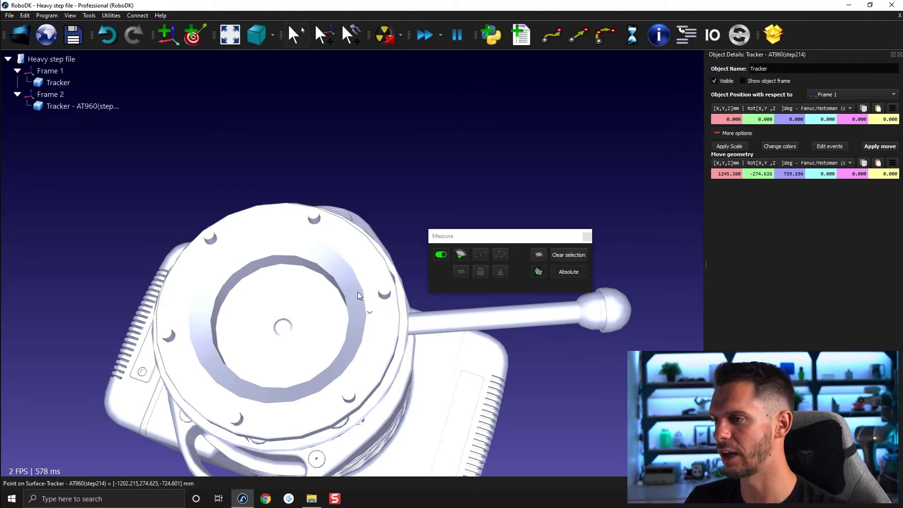
{"action": "left_click", "coordinate": [297, 320]}
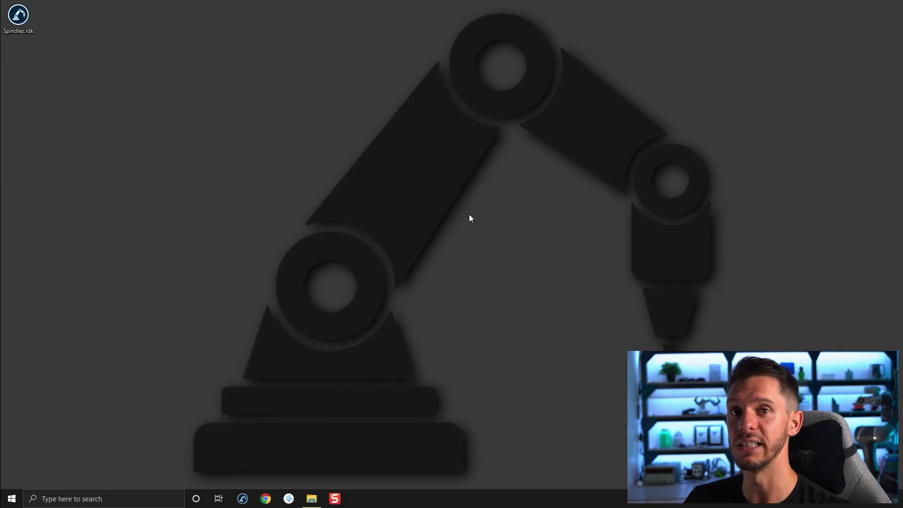
Step: Relaunch RoboDK from the taskbar, opening an empty New Station (1)
{"action": "left_click", "coordinate": [243, 499]}
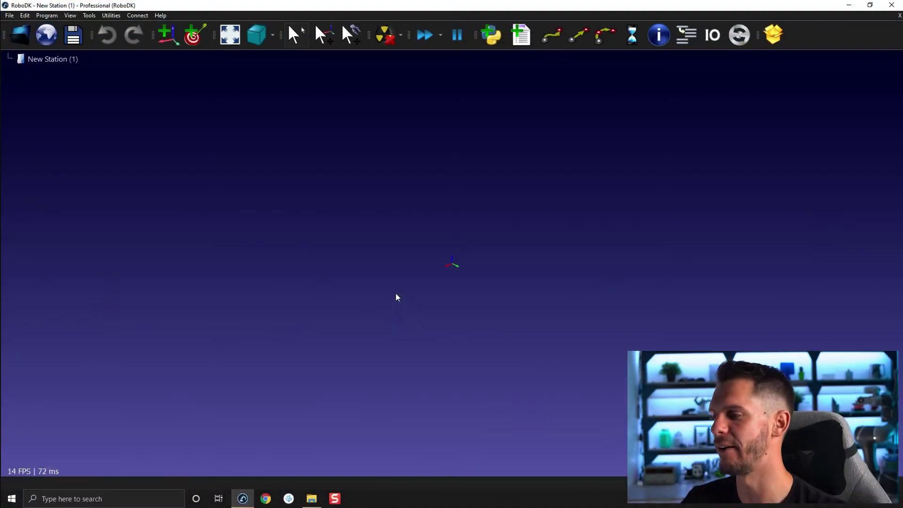
Step: Reopen the recent station Heavy step file.rdk
{"action": "left_click", "coordinate": [9, 15]}
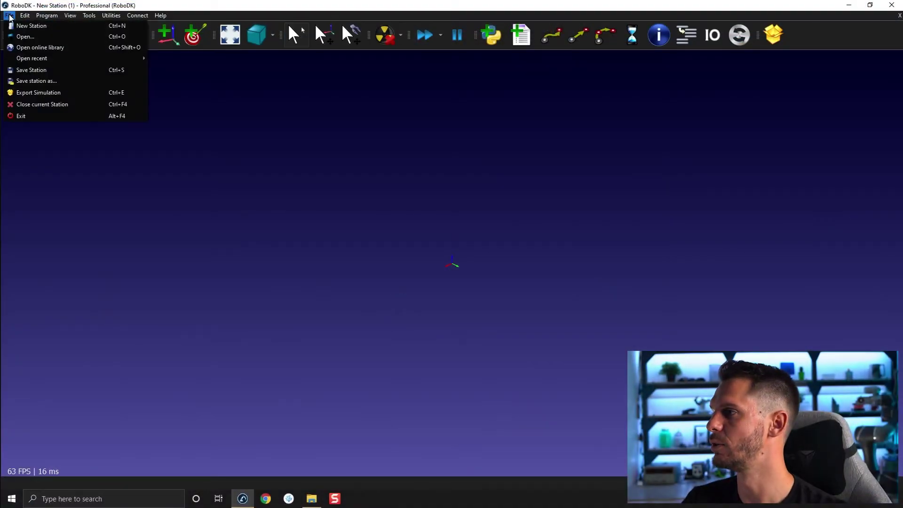
{"action": "mouse_move", "coordinate": [92, 59]}
{"action": "left_click", "coordinate": [204, 66]}
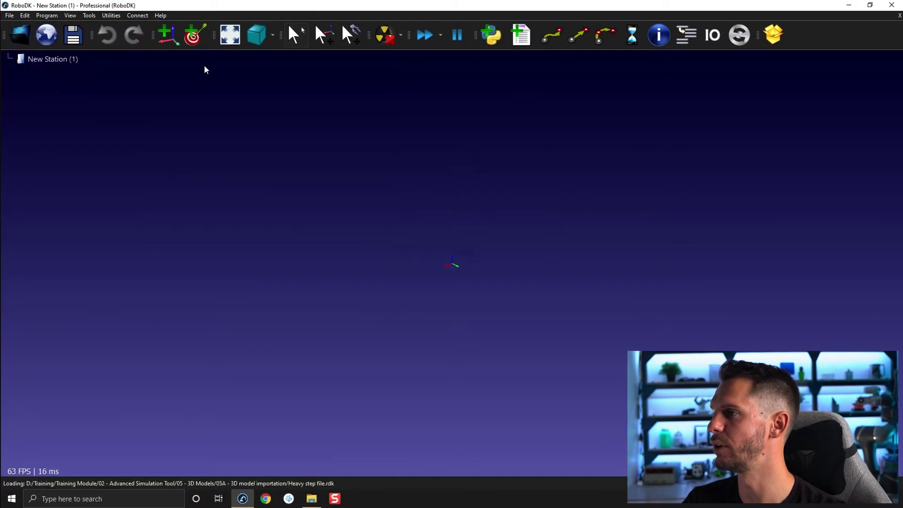
{"action": "mouse_move", "coordinate": [567, 305]}
{"action": "left_mouse_down"}
{"action": "mouse_move", "coordinate": [406, 188]}
{"action": "mouse_move", "coordinate": [378, 65]}
{"action": "mouse_move", "coordinate": [398, 227]}
{"action": "left_mouse_up"}
{"action": "scroll", "coordinate": [398, 227], "scroll_direction": "up", "scroll_amount": 5}
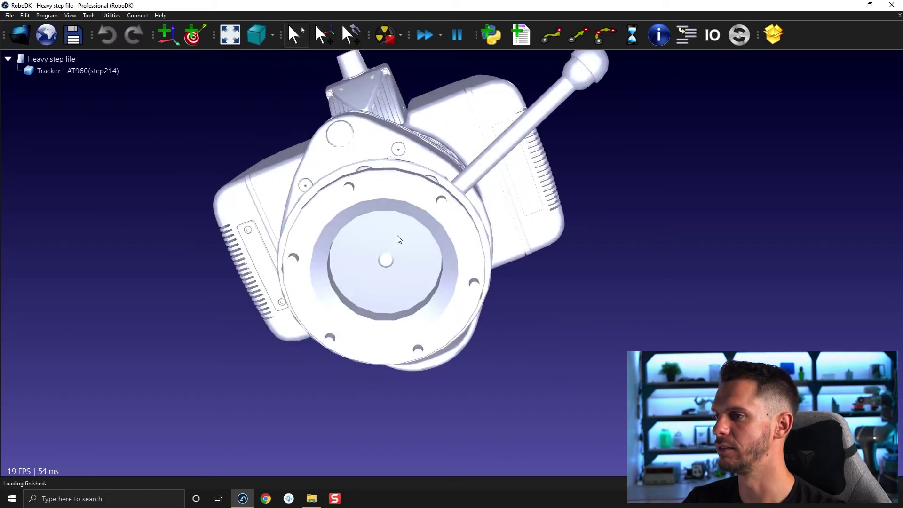
Step: Measure the tracker's lens arc, reading its centre and 44 mm radius
{"action": "left_click", "coordinate": [89, 15]}
{"action": "left_click", "coordinate": [111, 83]}
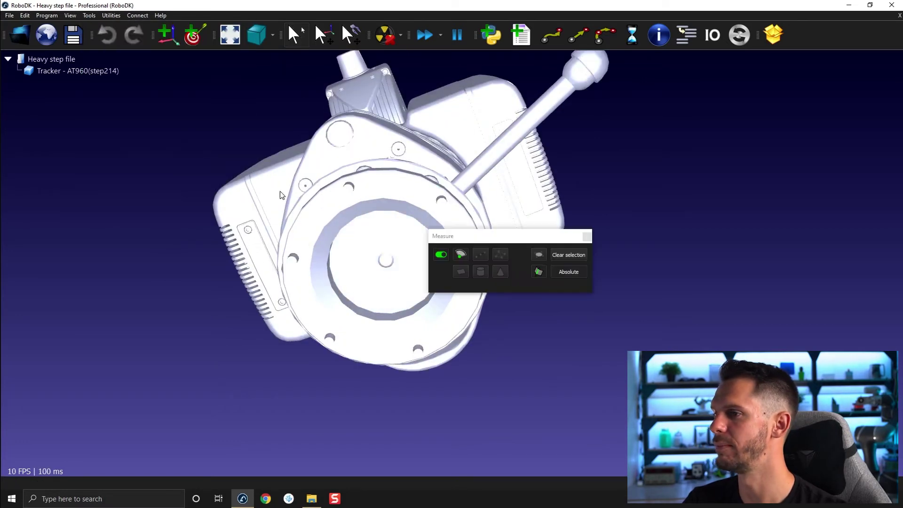
{"action": "left_click", "coordinate": [403, 203]}
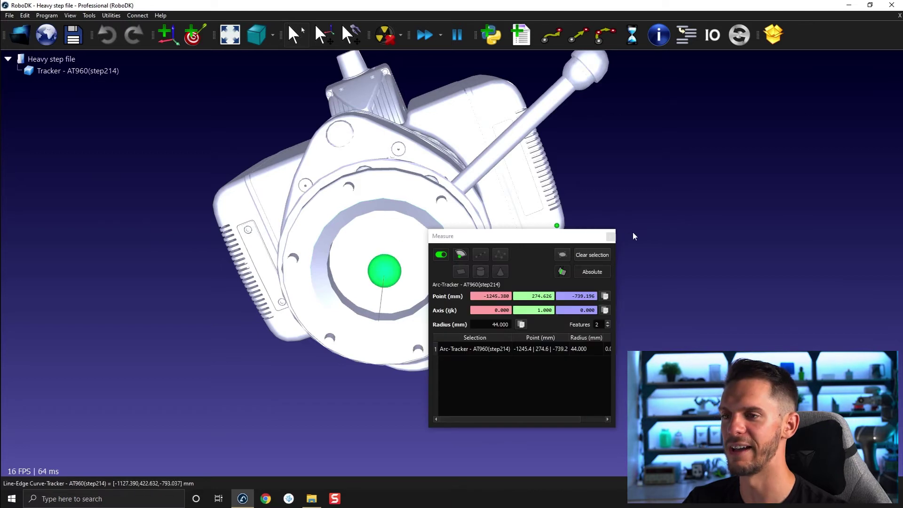
{"action": "left_click", "coordinate": [613, 235]}
{"action": "mouse_move", "coordinate": [599, 161]}
{"action": "left_mouse_down"}
{"action": "mouse_move", "coordinate": [701, 329]}
{"action": "mouse_move", "coordinate": [601, 305]}
{"action": "mouse_move", "coordinate": [760, 301]}
{"action": "mouse_move", "coordinate": [720, 292]}
{"action": "mouse_move", "coordinate": [554, 162]}
{"action": "mouse_move", "coordinate": [596, 172]}
{"action": "left_mouse_up"}
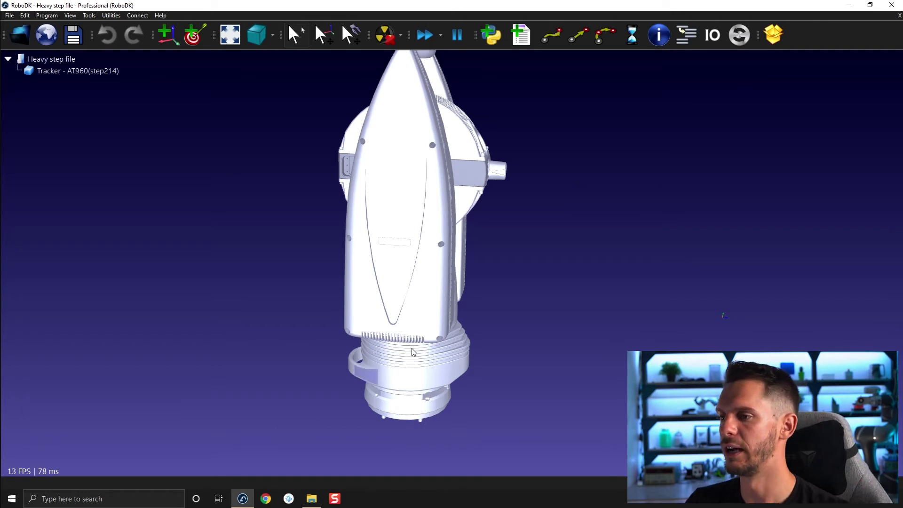
{"action": "mouse_move", "coordinate": [413, 352]}
{"action": "left_mouse_down"}
{"action": "mouse_move", "coordinate": [332, 334]}
{"action": "mouse_move", "coordinate": [367, 358]}
{"action": "mouse_move", "coordinate": [320, 293]}
{"action": "left_mouse_up"}
{"action": "scroll", "coordinate": [376, 369], "scroll_direction": "down", "scroll_amount": 3}
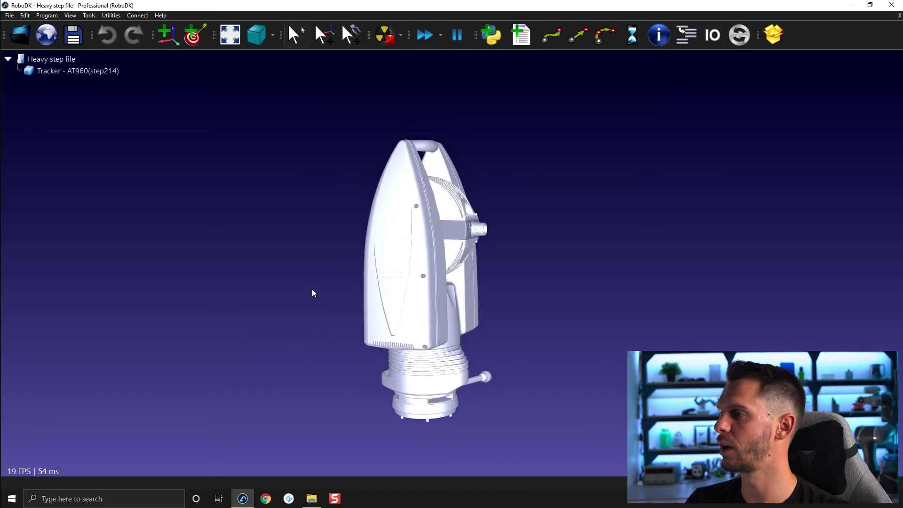
{"action": "mouse_move", "coordinate": [403, 266]}
{"action": "left_mouse_down"}
{"action": "mouse_move", "coordinate": [398, 200]}
{"action": "mouse_move", "coordinate": [255, 275]}
{"action": "left_mouse_up"}
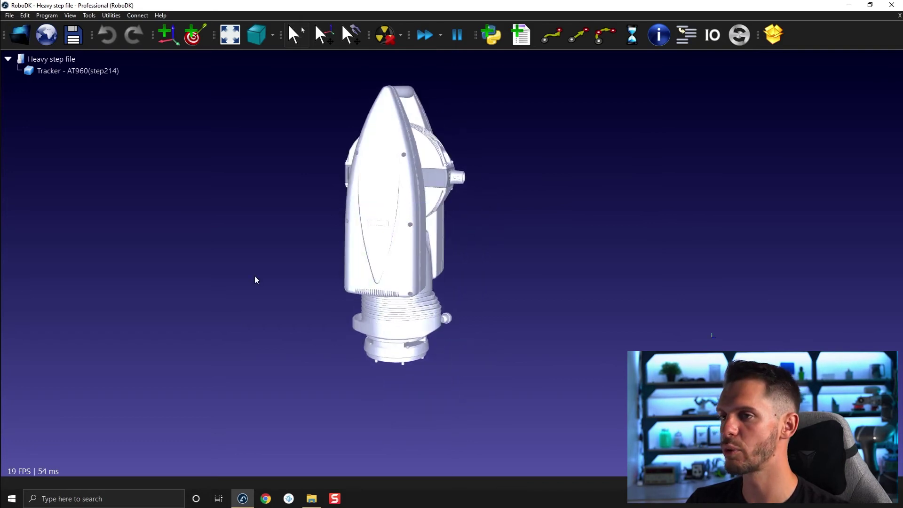
{"action": "left_click", "coordinate": [311, 499]}
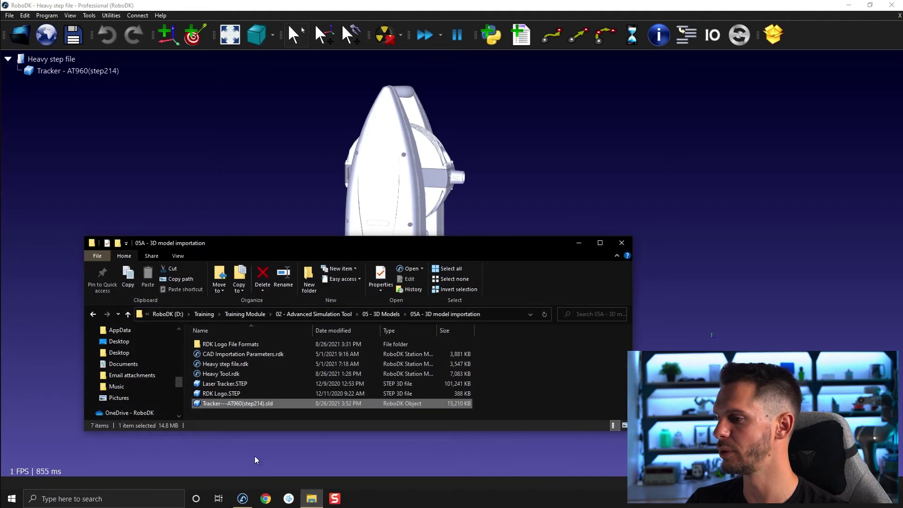
{"action": "left_click", "coordinate": [235, 373]}
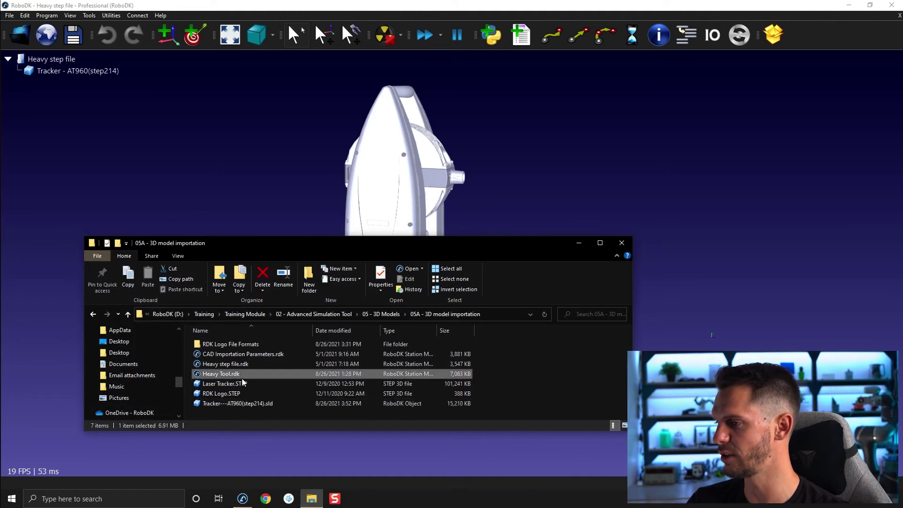
{"action": "left_click_drag", "start_coordinate": [300, 244], "coordinate": [425, 100]}
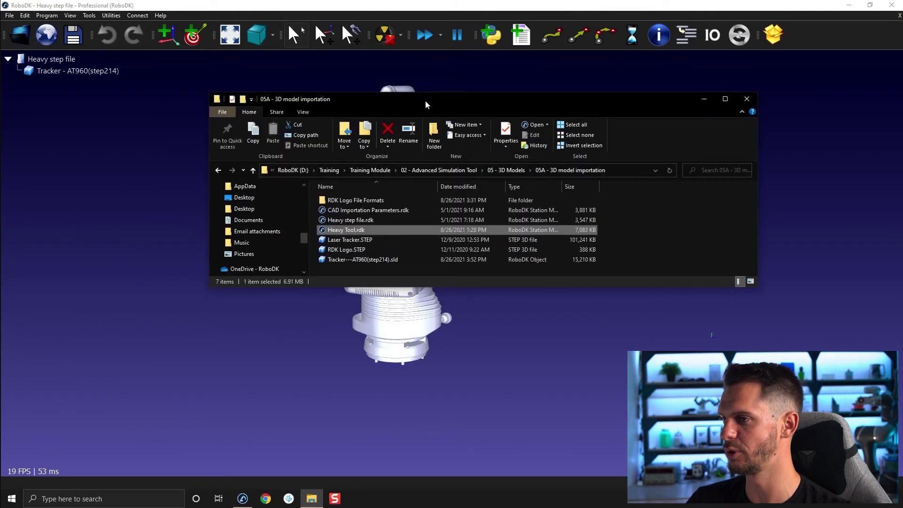
{"action": "left_click_drag", "start_coordinate": [352, 230], "coordinate": [101, 161]}
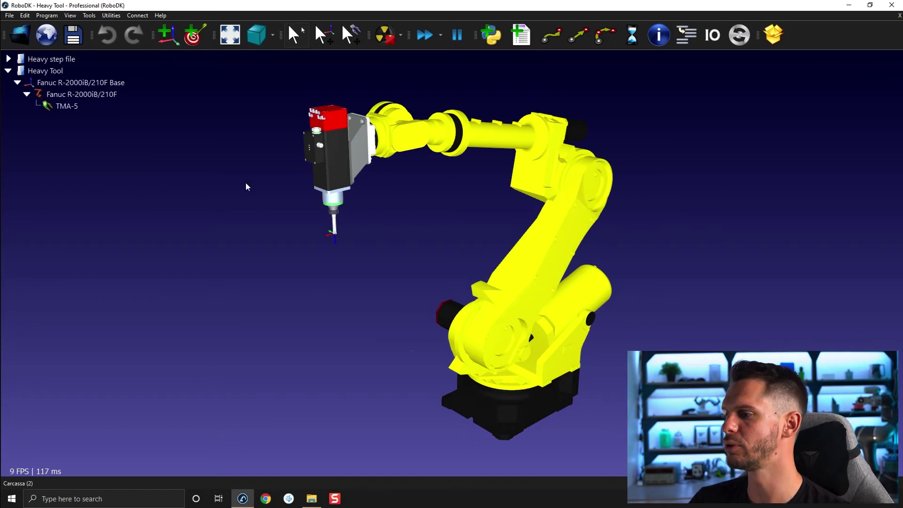
{"action": "left_click_drag", "start_coordinate": [240, 176], "coordinate": [323, 218]}
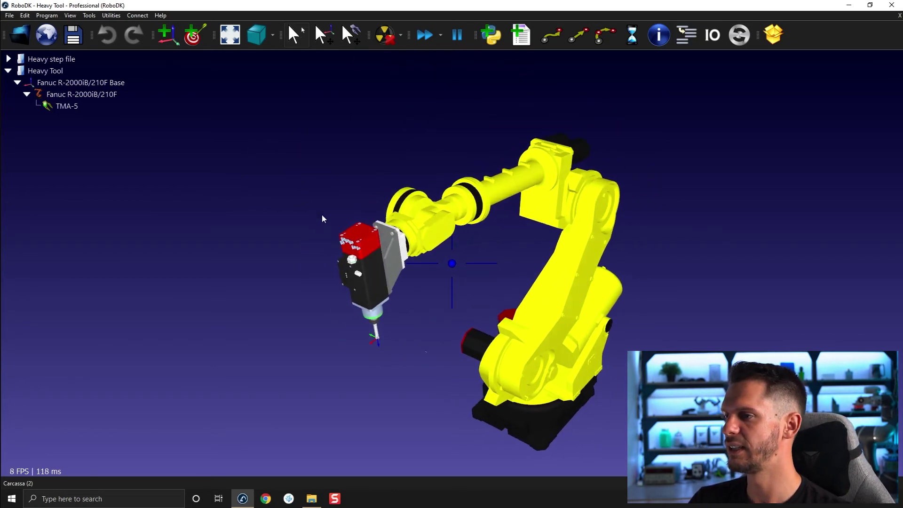
{"action": "scroll", "coordinate": [375, 290], "scroll_direction": "up", "scroll_amount": 3}
{"action": "left_click_drag", "start_coordinate": [383, 264], "coordinate": [398, 216]}
{"action": "scroll", "coordinate": [398, 216], "scroll_direction": "up", "scroll_amount": 5}
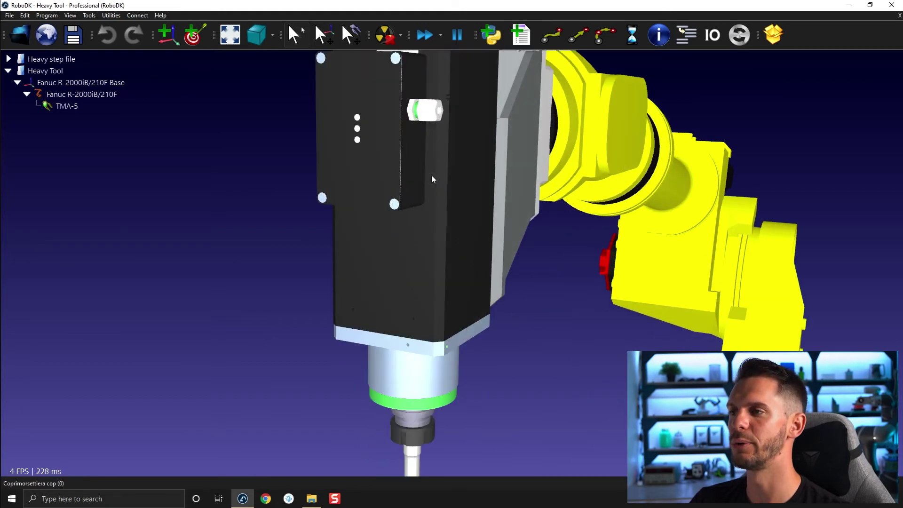
{"action": "left_click_drag", "start_coordinate": [394, 156], "coordinate": [395, 122]}
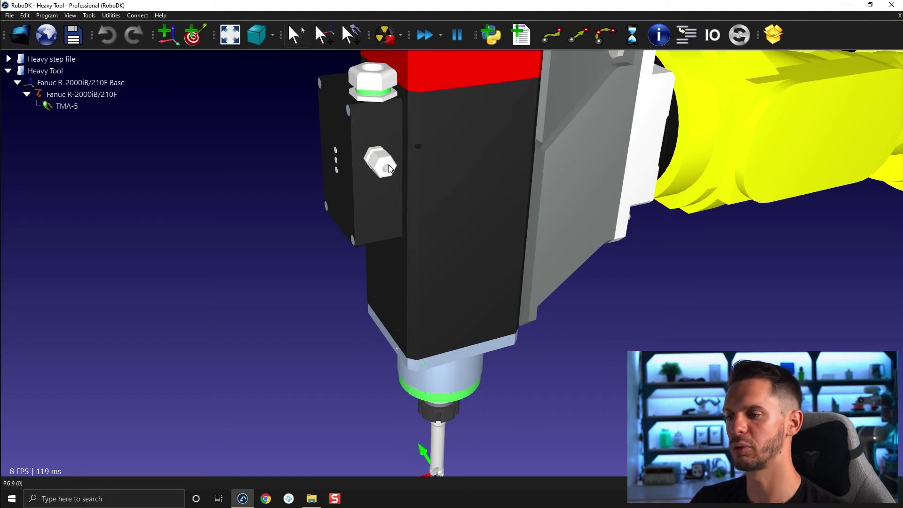
{"action": "scroll", "coordinate": [417, 154], "scroll_direction": "up", "scroll_amount": 3}
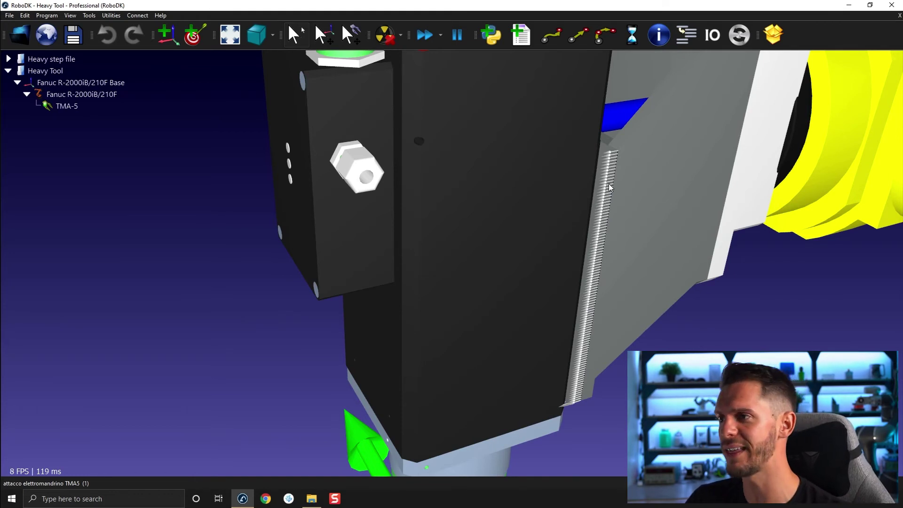
{"action": "scroll", "coordinate": [491, 145], "scroll_direction": "down", "scroll_amount": 5}
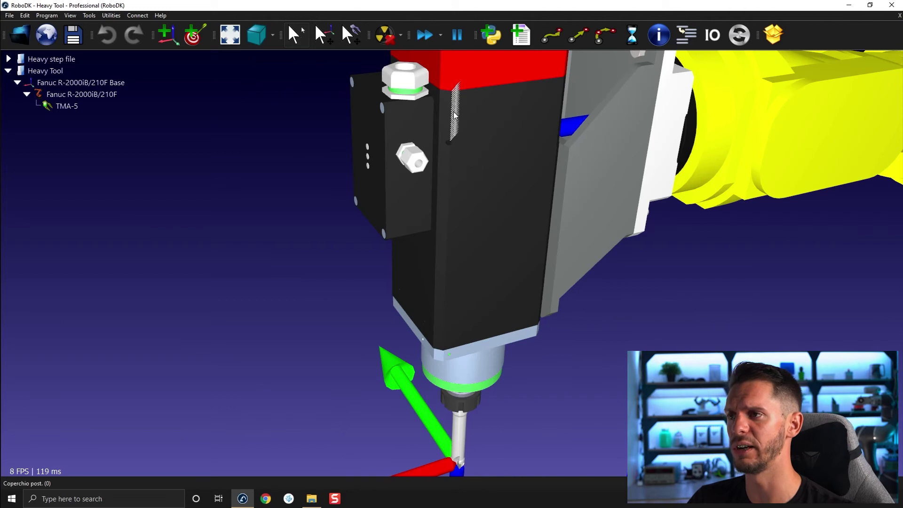
{"action": "scroll", "coordinate": [425, 254], "scroll_direction": "up", "scroll_amount": 2}
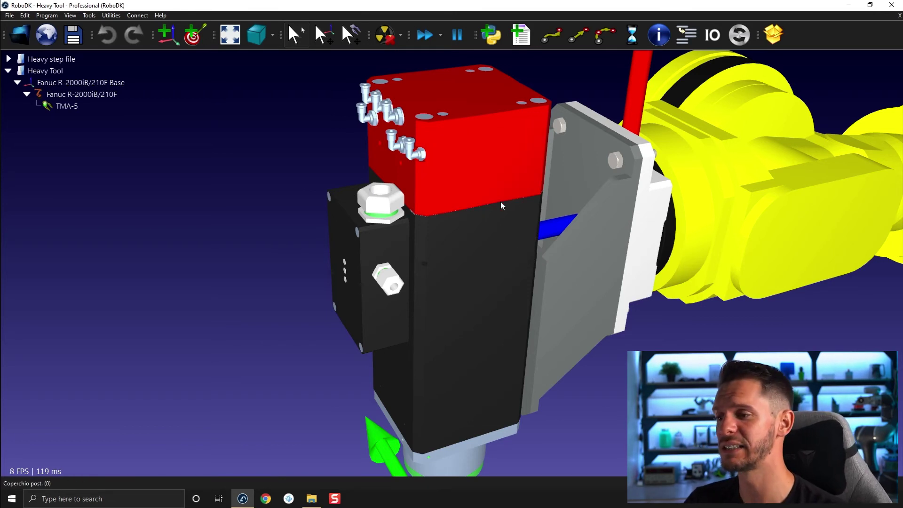
{"action": "left_click", "coordinate": [89, 16]}
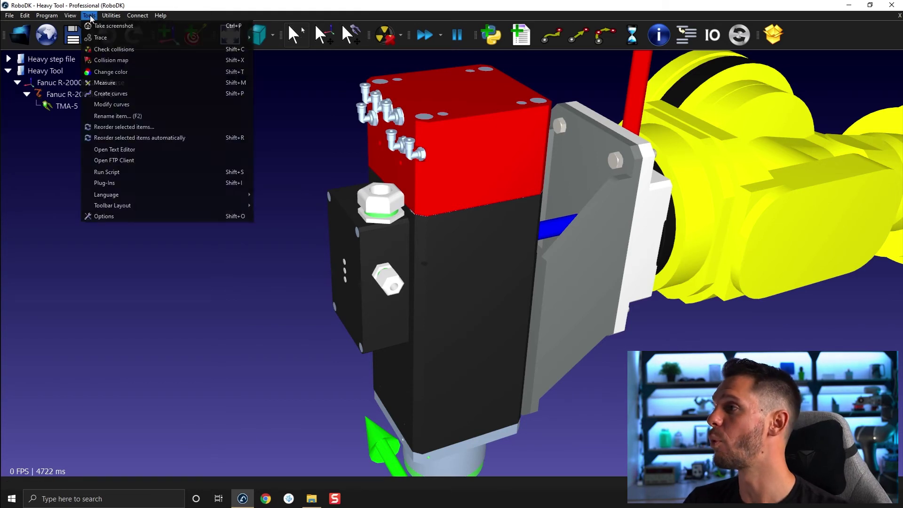
Step: Check Display curves in the Display options so the spindle's edge curves are drawn
{"action": "left_click", "coordinate": [104, 216]}
{"action": "left_click", "coordinate": [339, 98]}
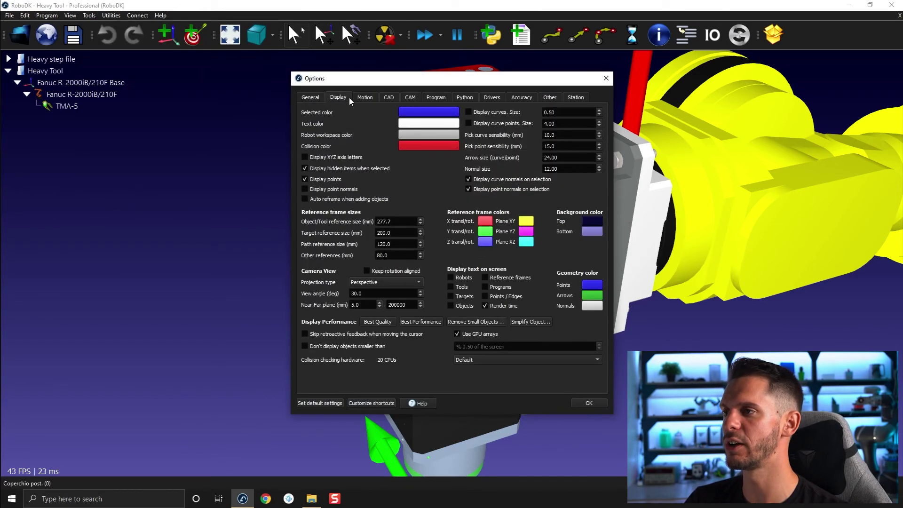
{"action": "left_click", "coordinate": [469, 112]}
{"action": "left_click", "coordinate": [590, 403]}
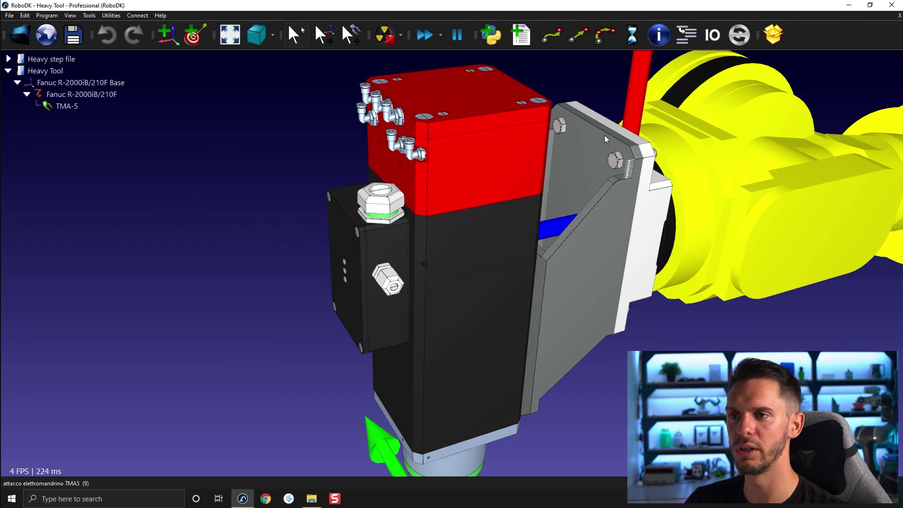
{"action": "right_click_drag", "start_coordinate": [274, 258], "coordinate": [252, 248]}
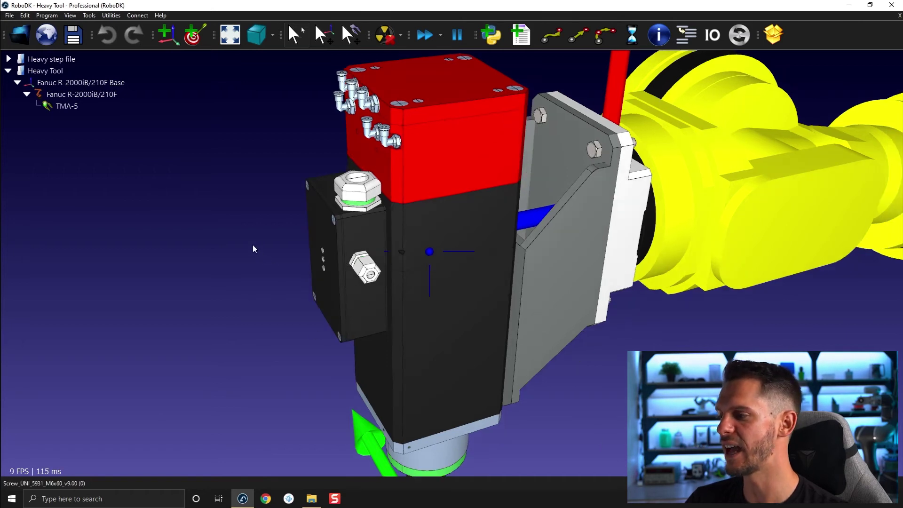
{"action": "left_click_drag", "start_coordinate": [253, 245], "coordinate": [351, 267]}
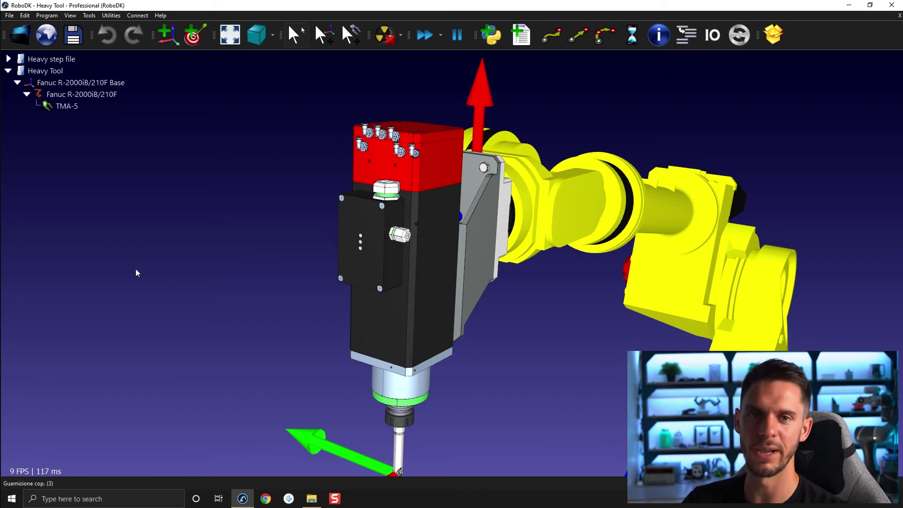
{"action": "left_click", "coordinate": [89, 16]}
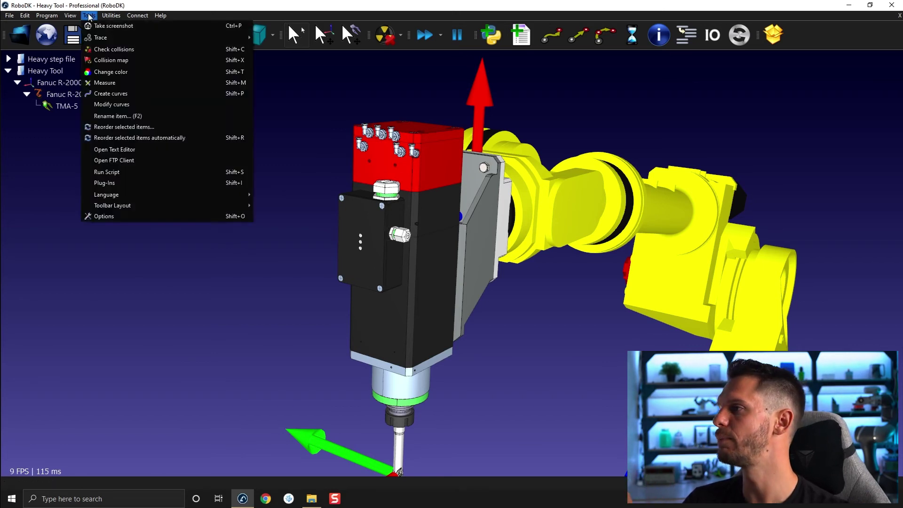
{"action": "left_click", "coordinate": [113, 216]}
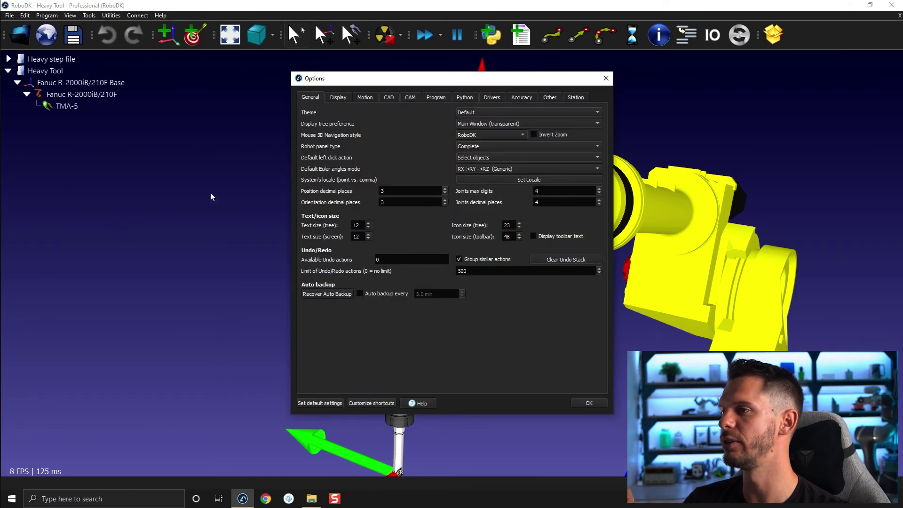
{"action": "left_click", "coordinate": [389, 98]}
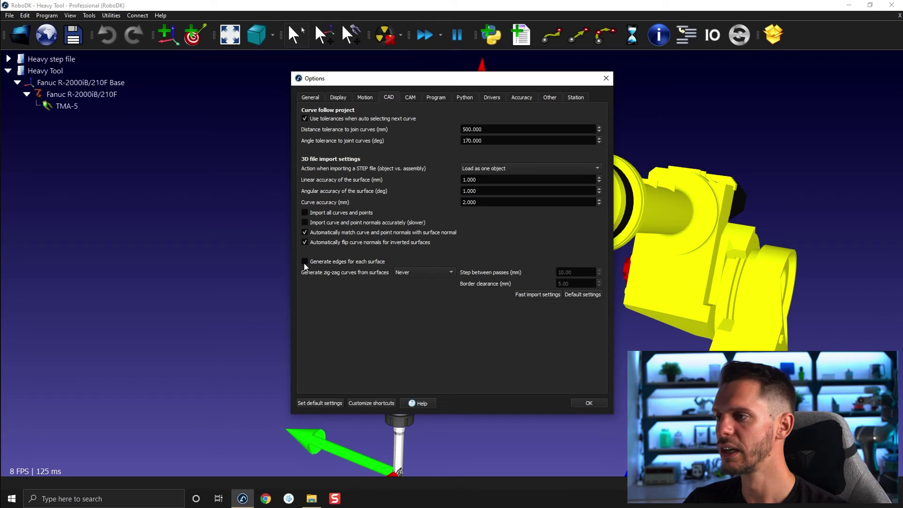
{"action": "mouse_move", "coordinate": [335, 210]}
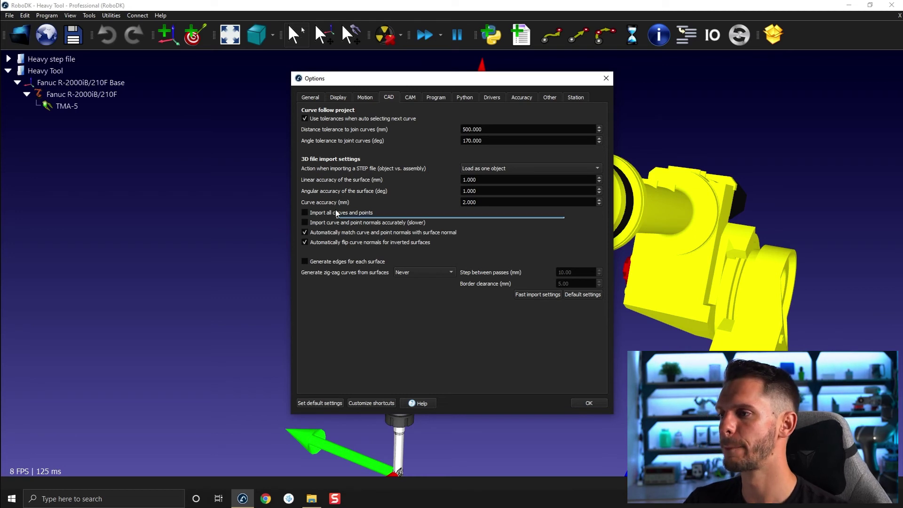
{"action": "left_click", "coordinate": [589, 404]}
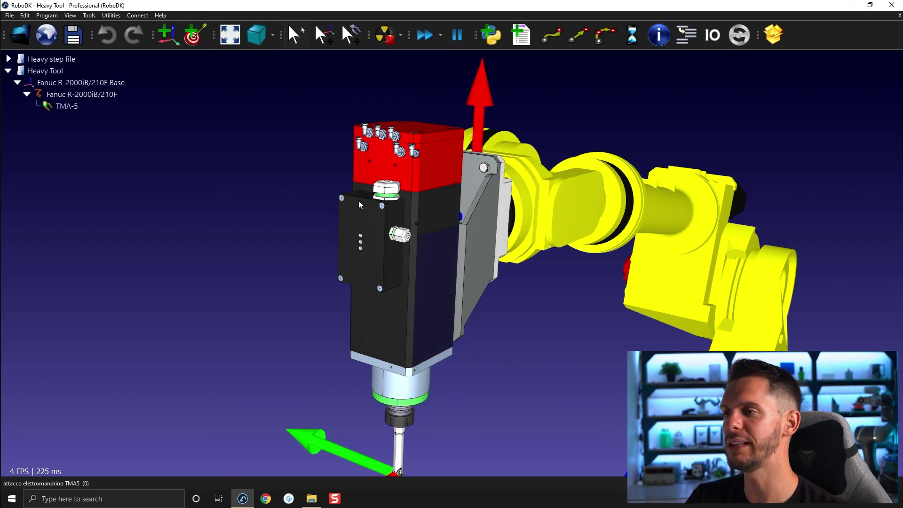
Step: Remove every edge curve from the TMA-5 tool with Delete all curves
{"action": "right_click", "coordinate": [393, 160]}
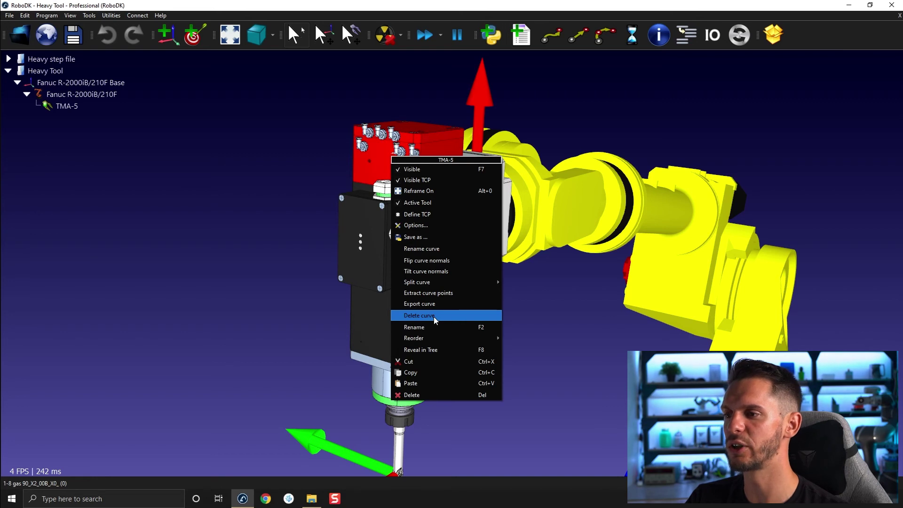
{"action": "right_click", "coordinate": [364, 220]}
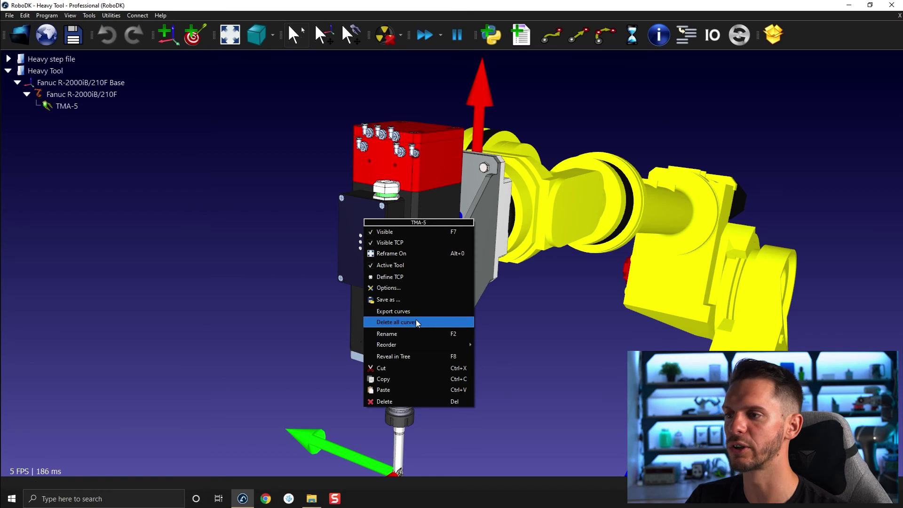
{"action": "right_click", "coordinate": [414, 168]}
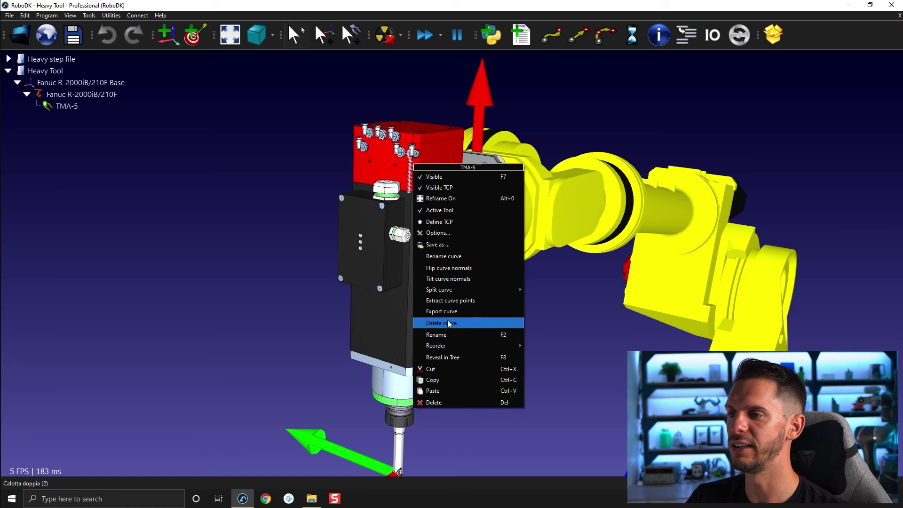
{"action": "right_click", "coordinate": [367, 221]}
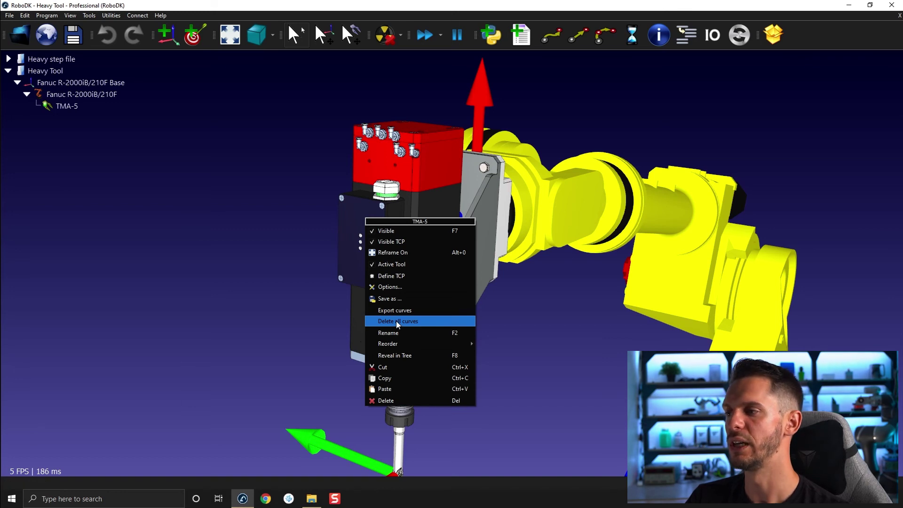
{"action": "left_click", "coordinate": [398, 322]}
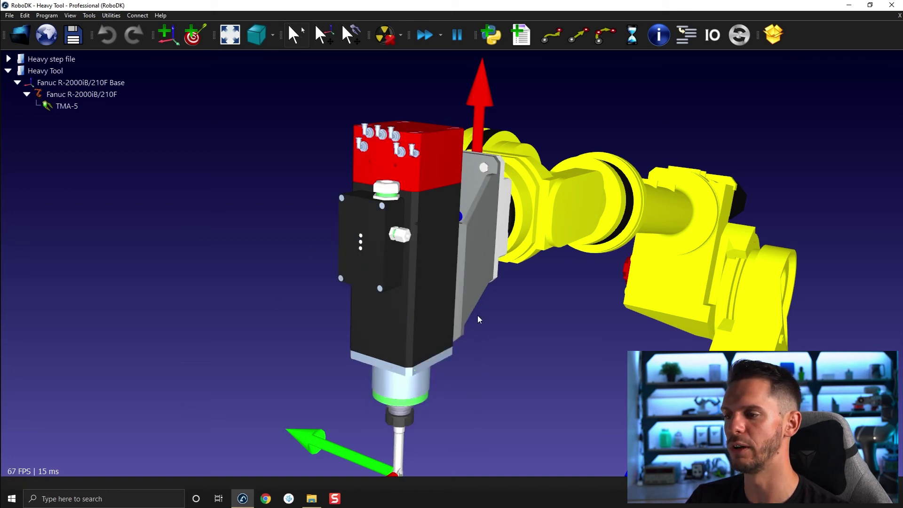
Step: Orbit and zoom the view to inspect the TMA-5 tool flange without curves
{"action": "left_click_drag", "start_coordinate": [479, 320], "coordinate": [361, 258]}
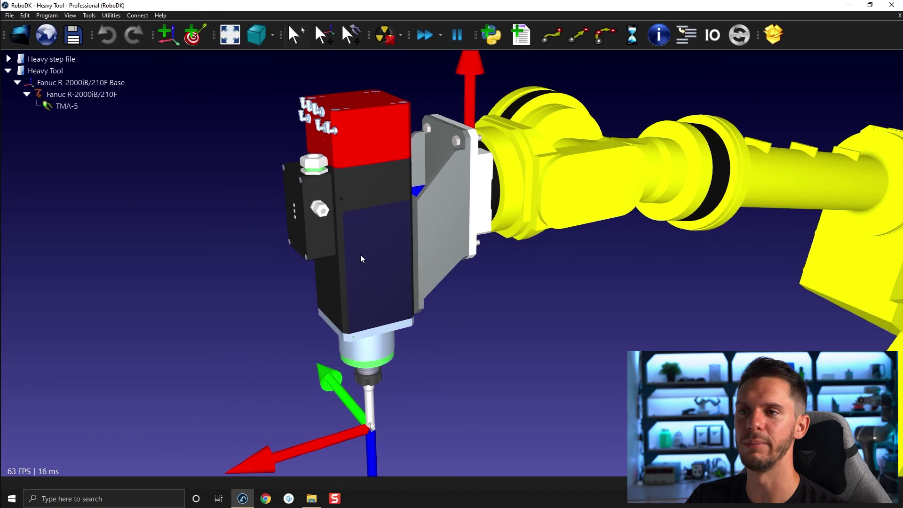
{"action": "scroll", "coordinate": [361, 259], "scroll_direction": "down", "scroll_amount": 5}
{"action": "scroll", "coordinate": [349, 185], "scroll_direction": "up", "scroll_amount": 3}
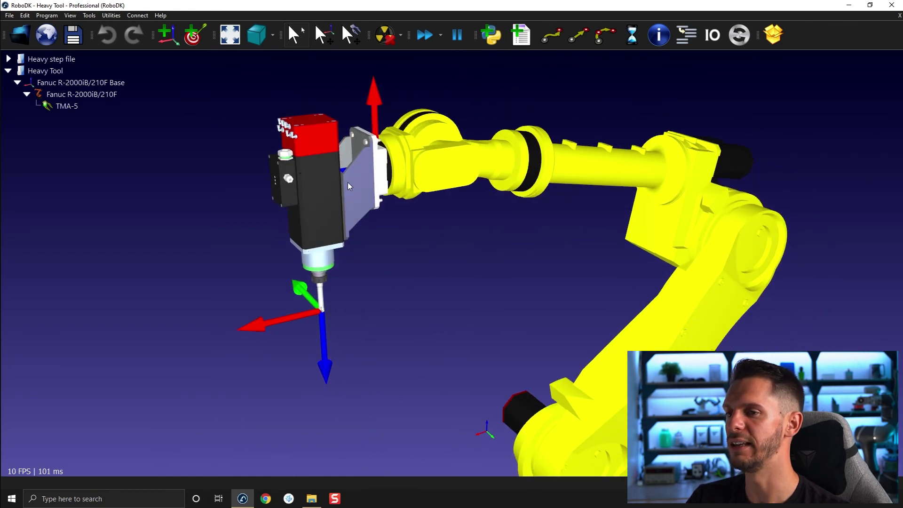
{"action": "left_click_drag", "start_coordinate": [362, 197], "coordinate": [407, 180]}
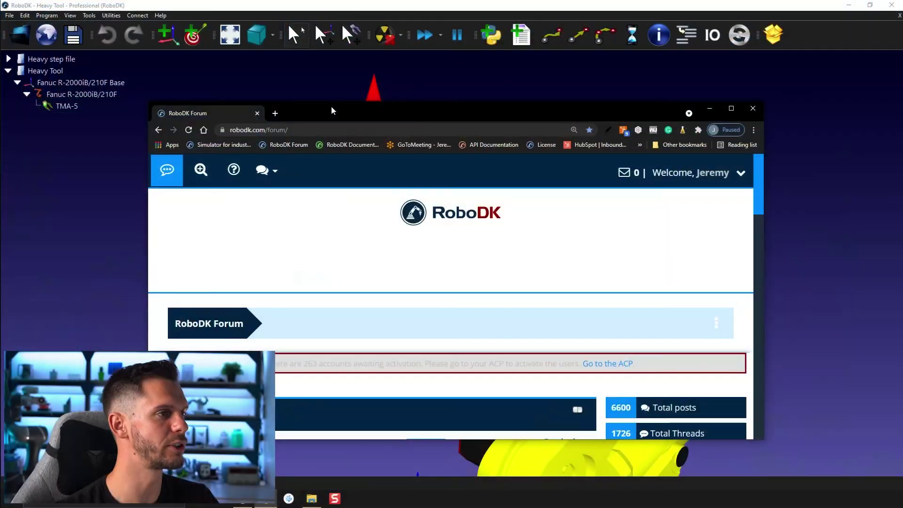
Step: Open the Community category from the robodk.com/forum category list
{"action": "scroll", "coordinate": [169, 129], "scroll_direction": "down", "scroll_amount": 7}
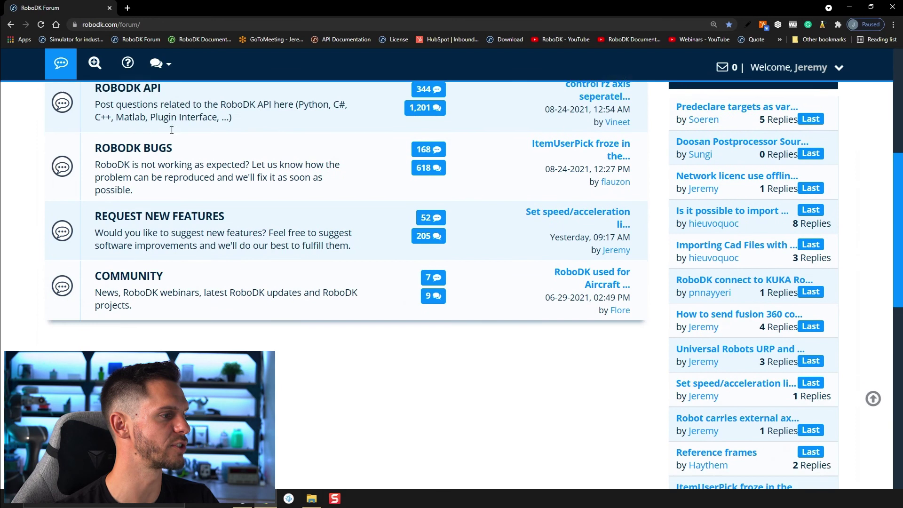
{"action": "left_click", "coordinate": [148, 246]}
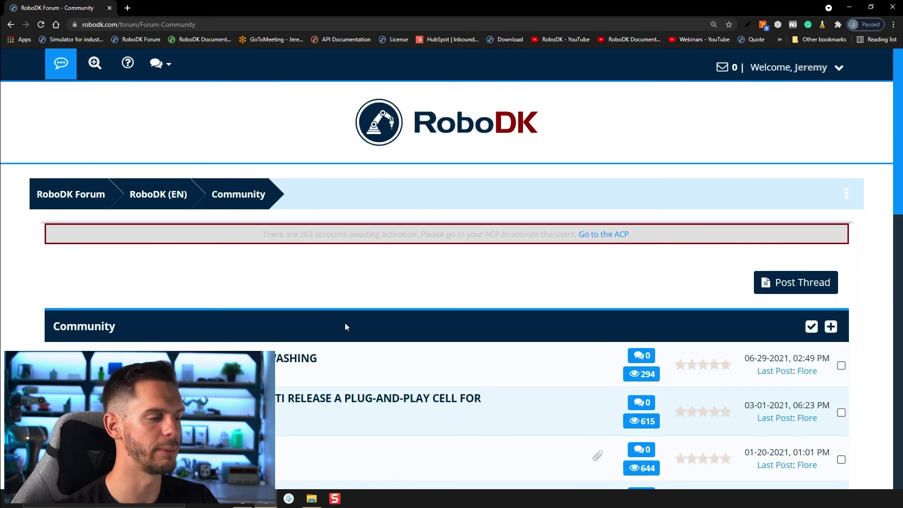